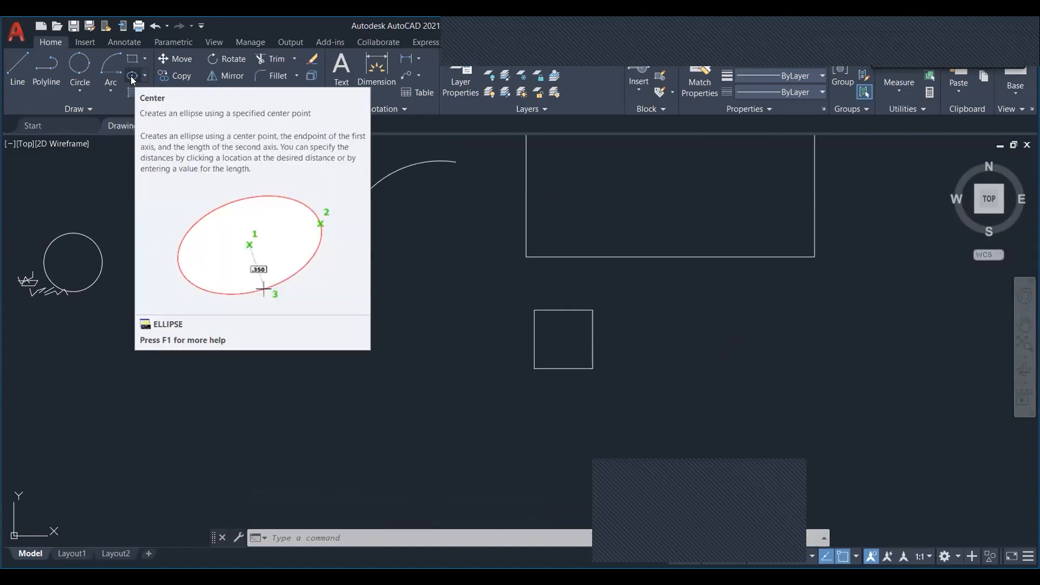
- Draw an ellipse centred on the square's right side midpoint, with one axis ending at the lower right corner and the other half-axis 100
left_click(132, 75)
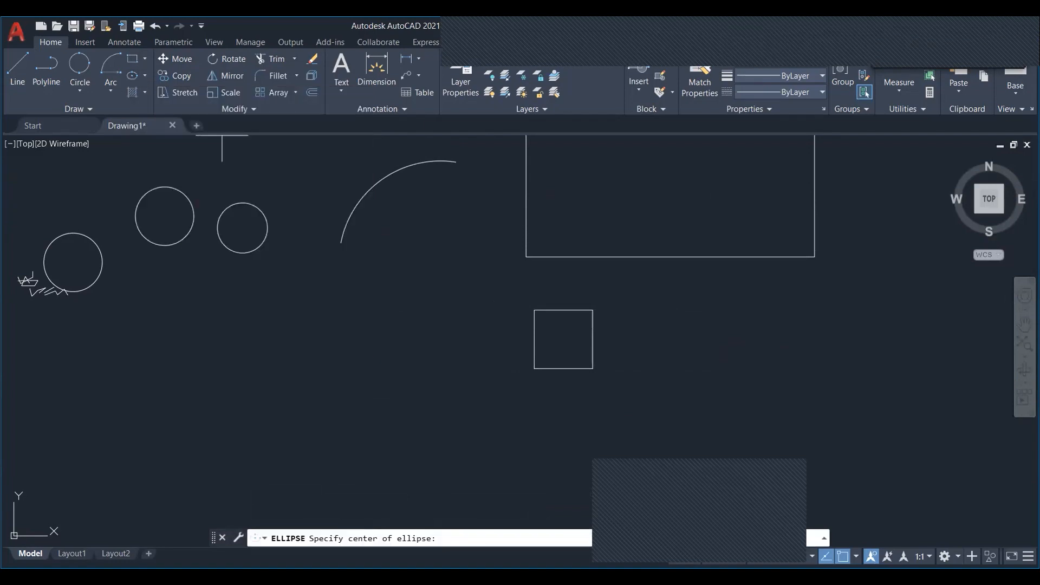
scroll(540, 349, "up", 4)
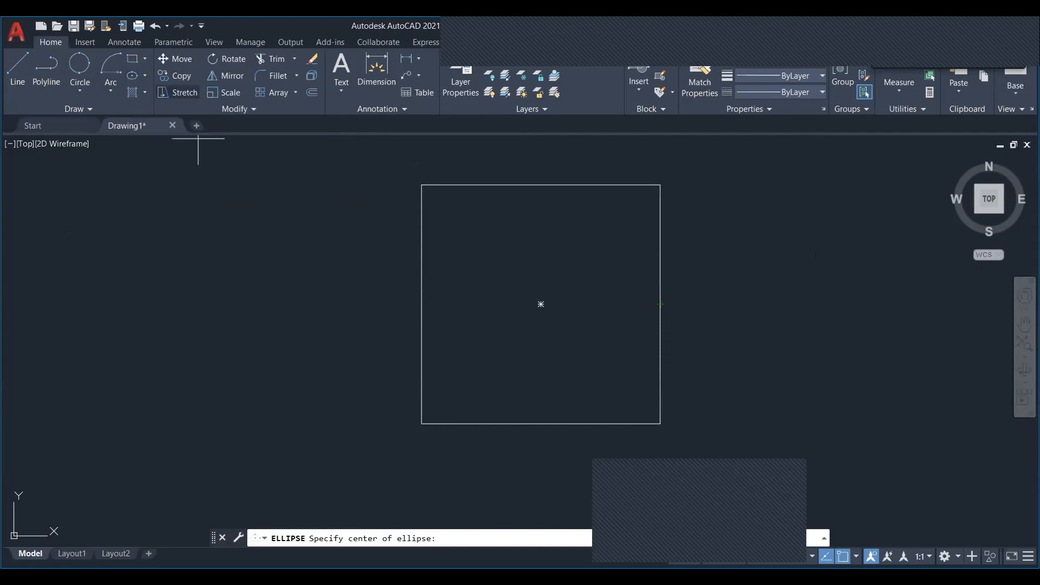
left_click(145, 76)
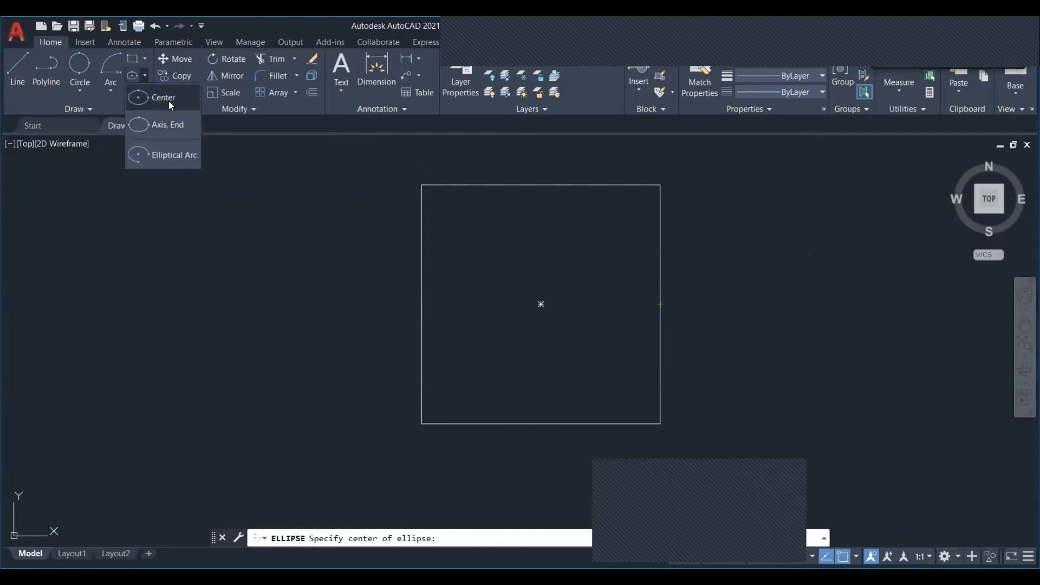
left_click(160, 96)
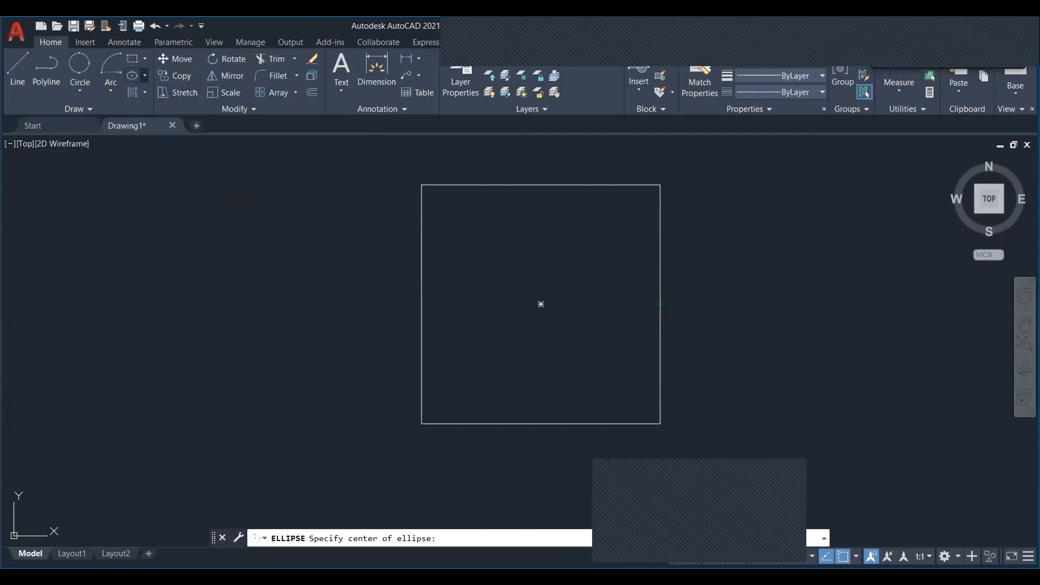
left_click(660, 304)
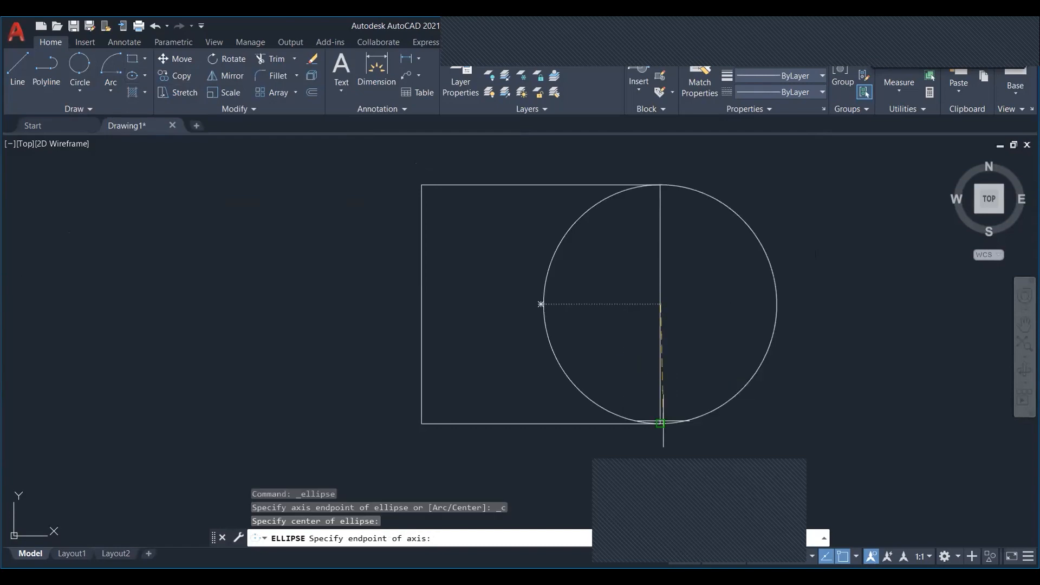
left_click(661, 423)
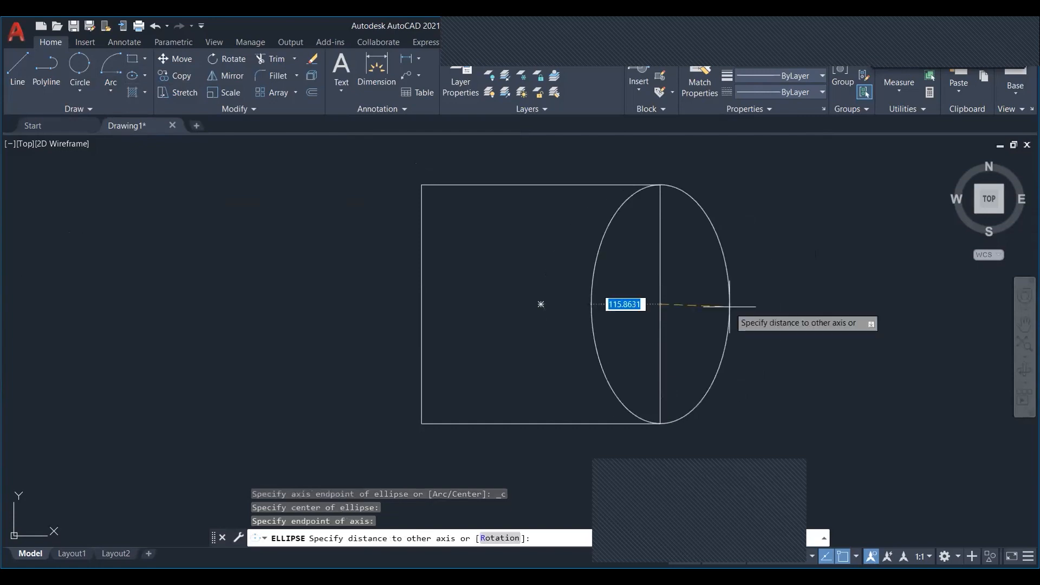
type("100")
key("Return")
scroll(720, 295, "down", 2)
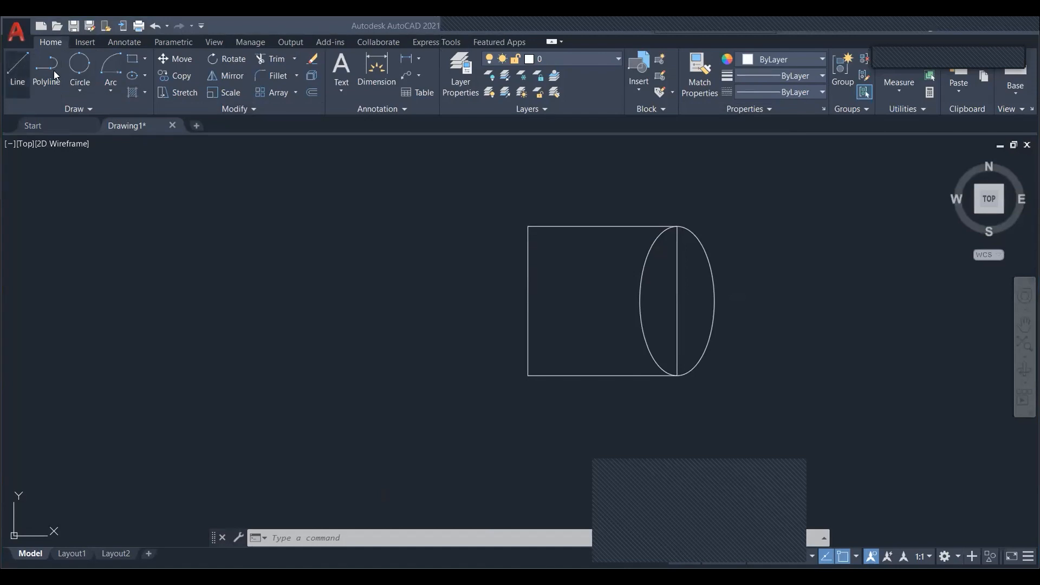
- Erase the ellipse from the square's right side, leaving the square in place
left_click(146, 91)
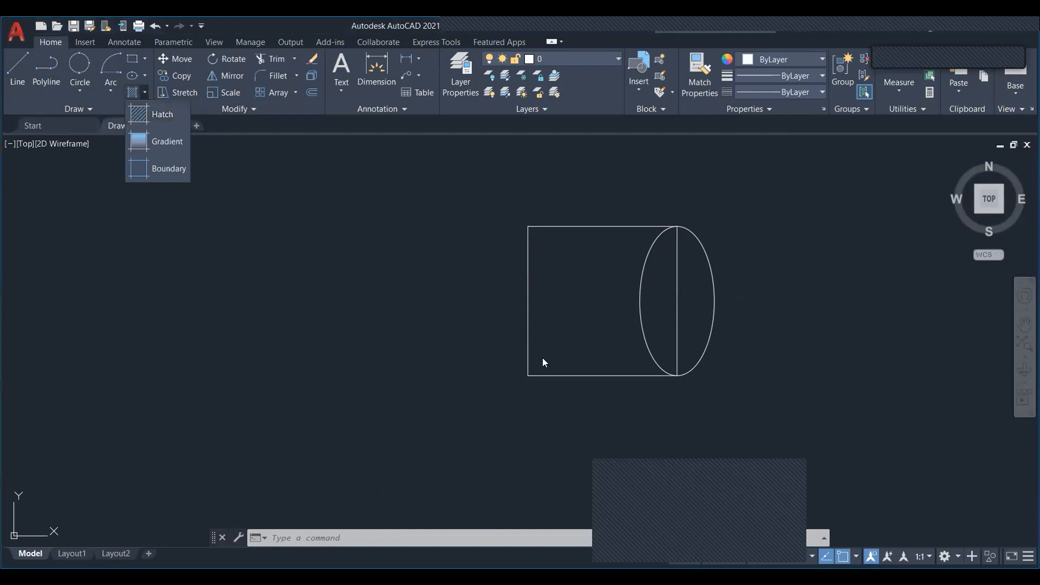
left_click(726, 353)
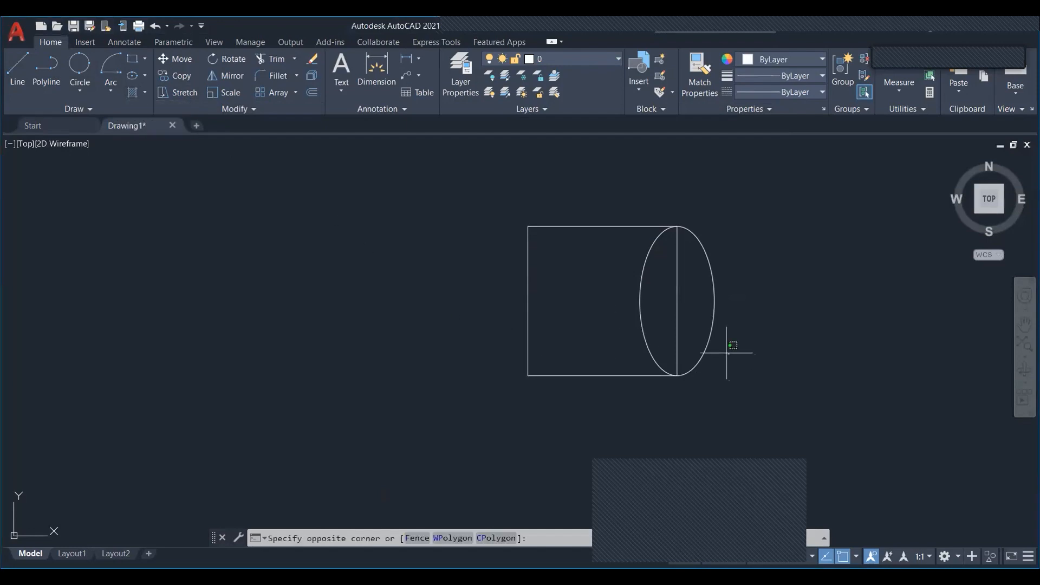
left_click(697, 339)
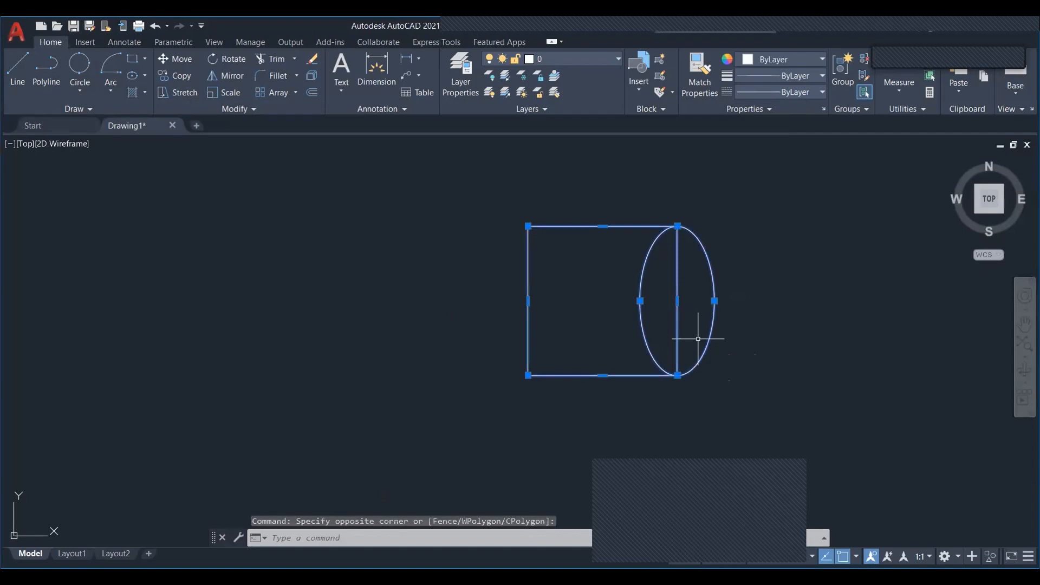
key("Escape")
scroll(721, 316, "up", 3)
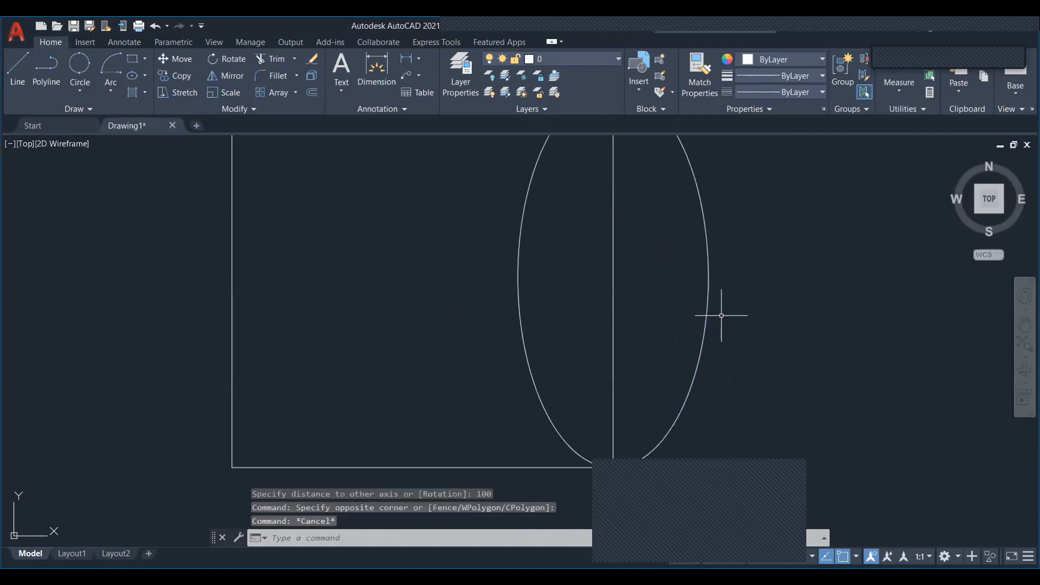
left_click(759, 351)
left_click(702, 314)
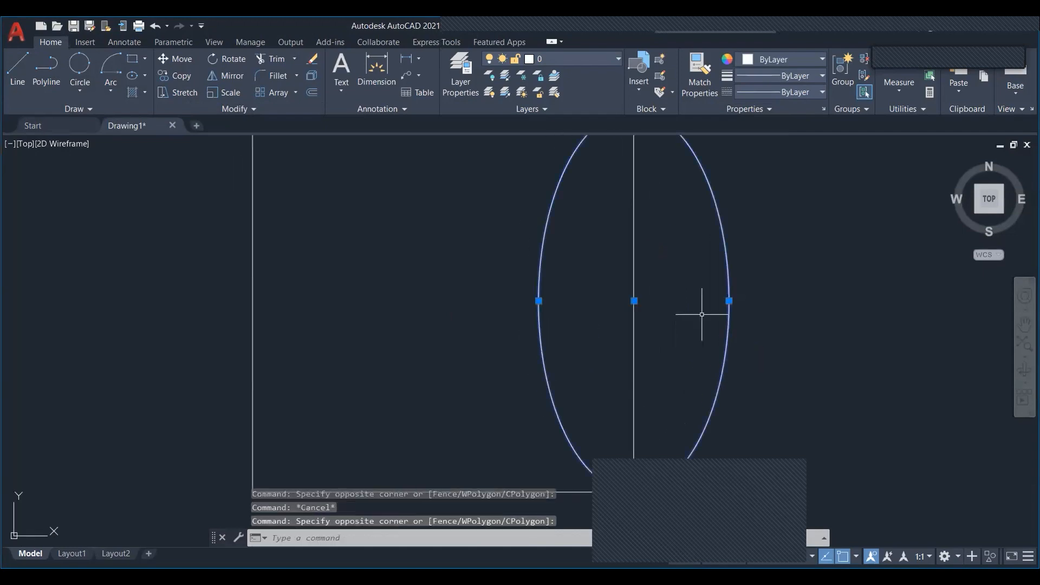
key("Delete")
scroll(705, 330, "down", 2)
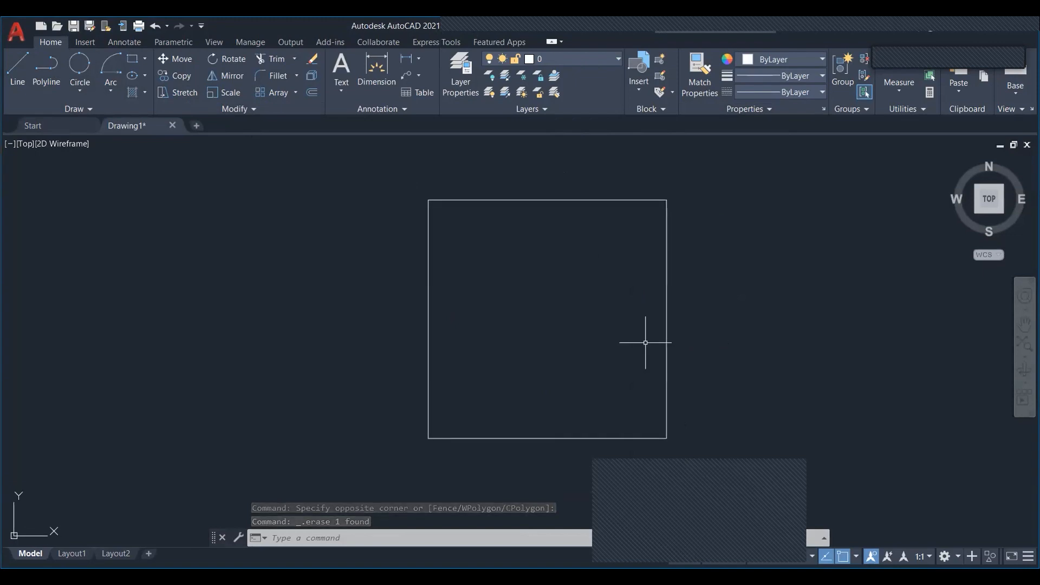
middle_click_drag(646, 342, 666, 338)
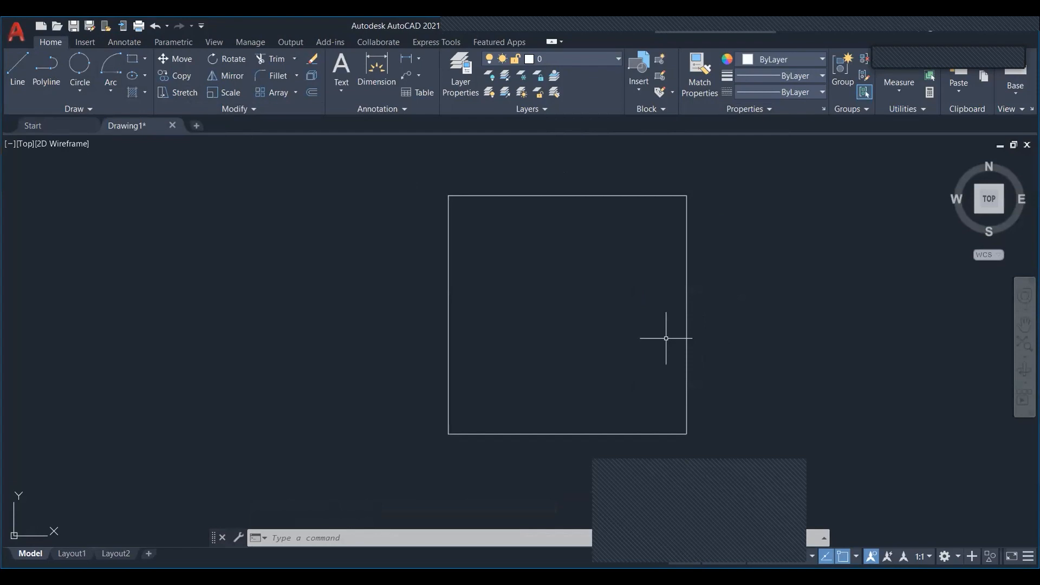
mouse_move(565, 328)
middle_mouse_down()
mouse_move(571, 343)
mouse_move(584, 312)
middle_mouse_up()
mouse_move(584, 312)
middle_mouse_down()
mouse_move(561, 331)
mouse_move(515, 331)
middle_mouse_up()
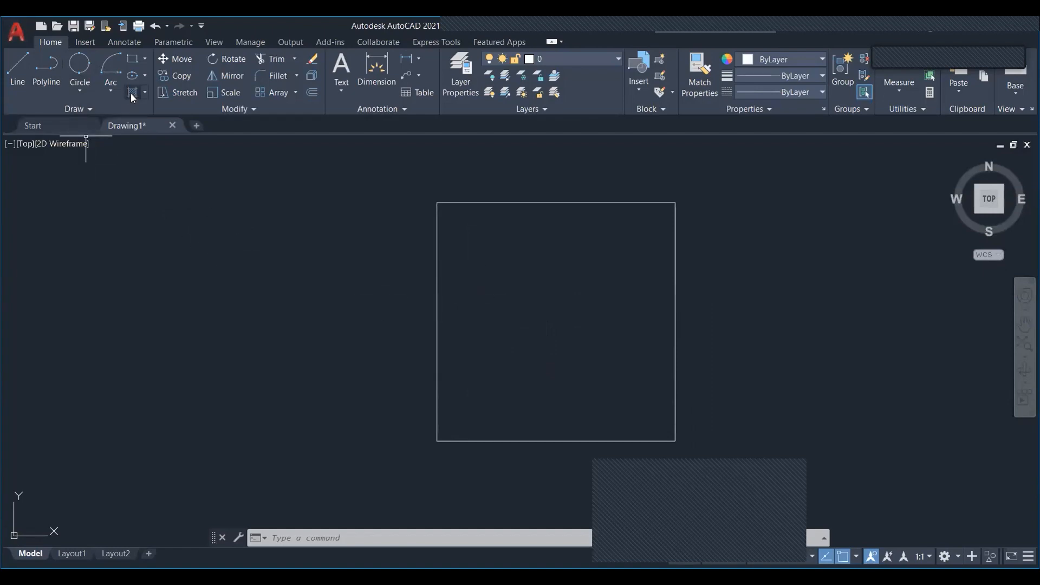
mouse_move(507, 307)
middle_mouse_down()
mouse_move(511, 320)
mouse_move(504, 304)
mouse_move(619, 288)
middle_mouse_up()
left_click(583, 325)
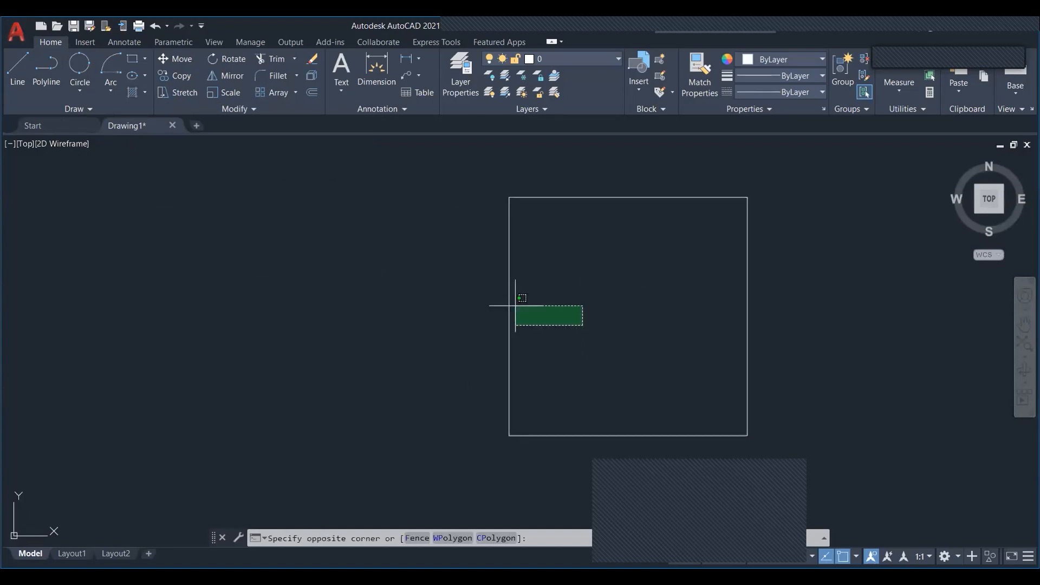
left_click(497, 297)
key("Escape")
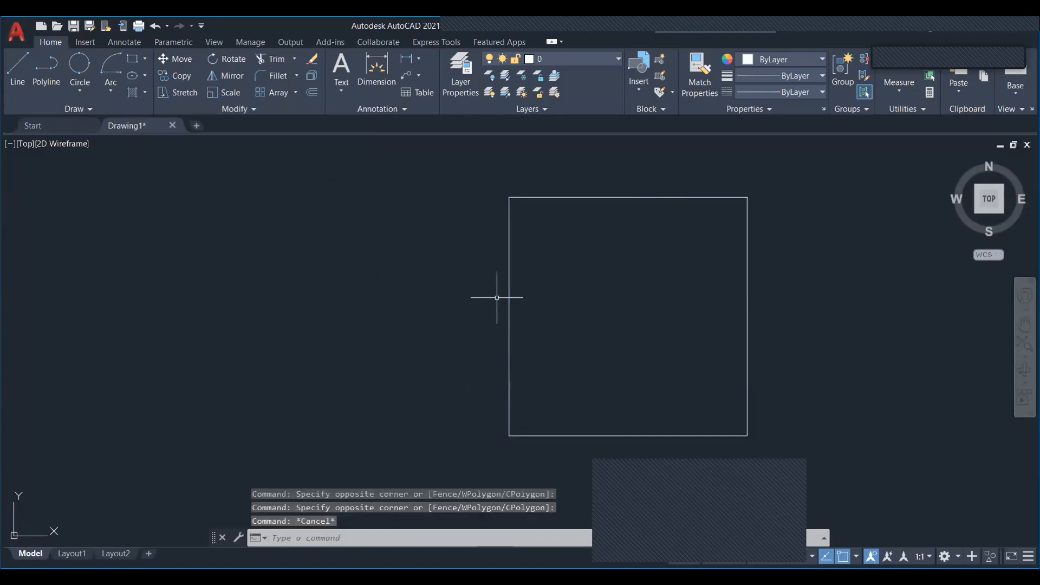
mouse_move(599, 304)
middle_mouse_down()
mouse_move(542, 318)
mouse_move(578, 302)
middle_mouse_up()
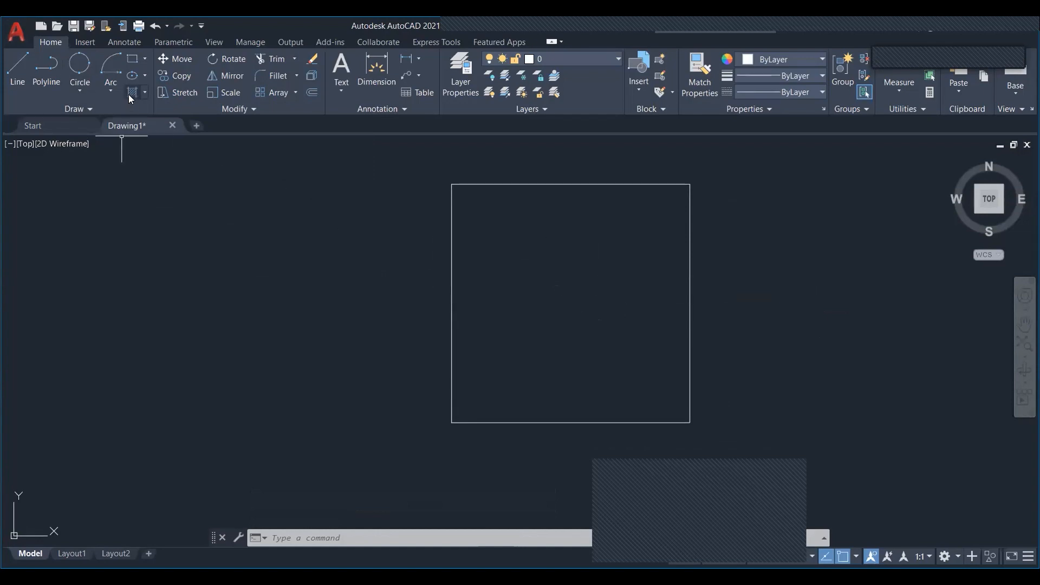
- Start a hatch and fill the interior of the small square by picking a point inside it
scroll(379, 268, "down", 6)
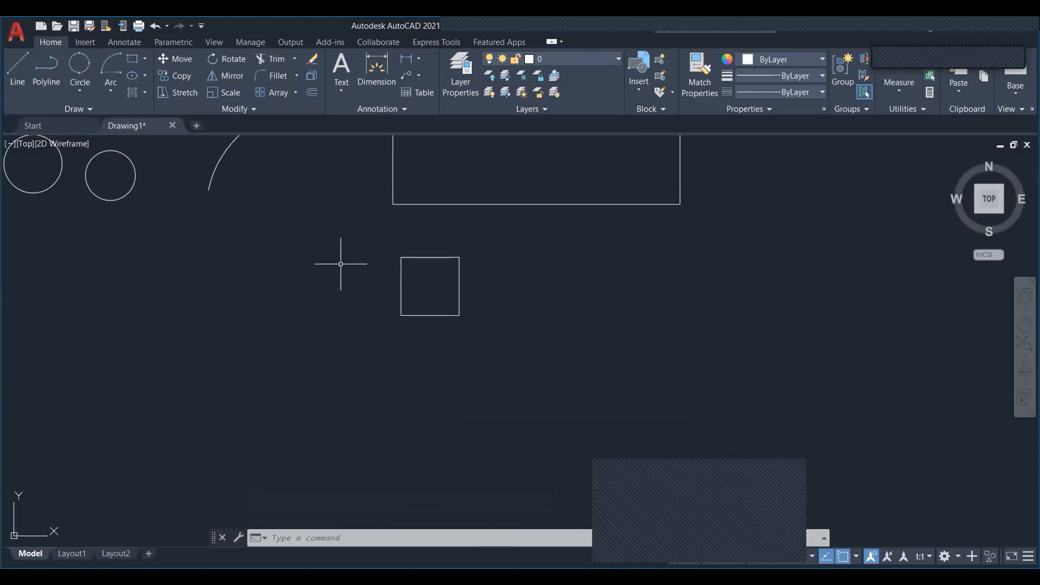
scroll(397, 217, "up", 2)
middle_click_drag(397, 216, 520, 220)
scroll(561, 339, "up", 7)
middle_click_drag(529, 258, 537, 285)
type("H")
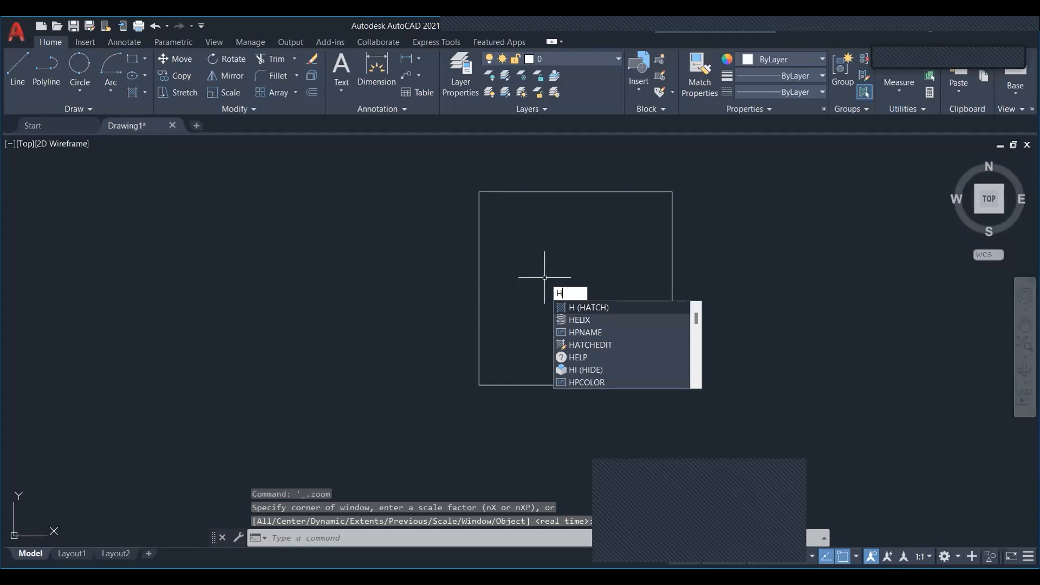
key("Return")
left_click(545, 277)
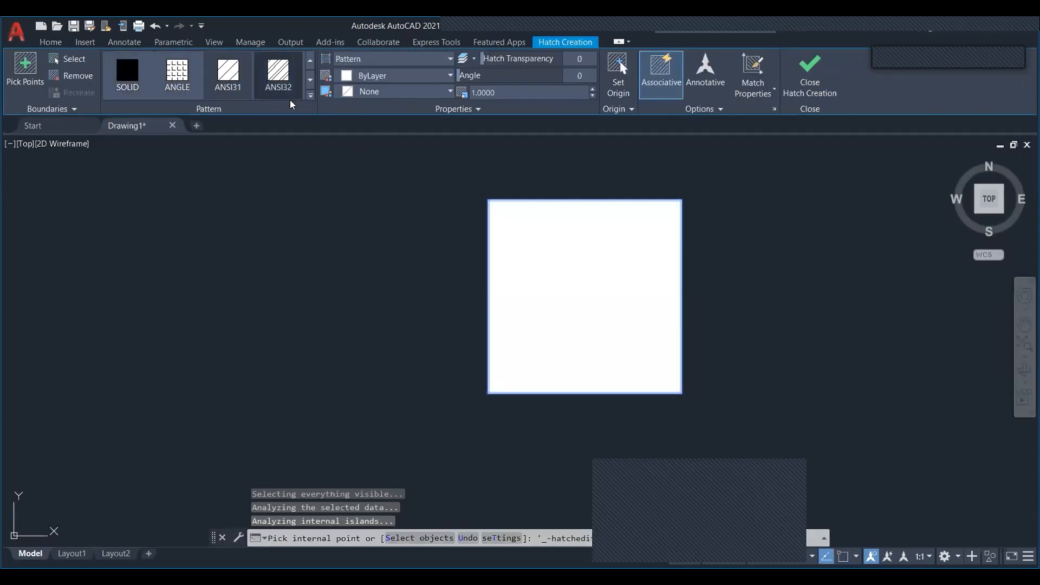
- Try the ANSI31 and ANSI32 patterns on the square's hatch
left_click(311, 81)
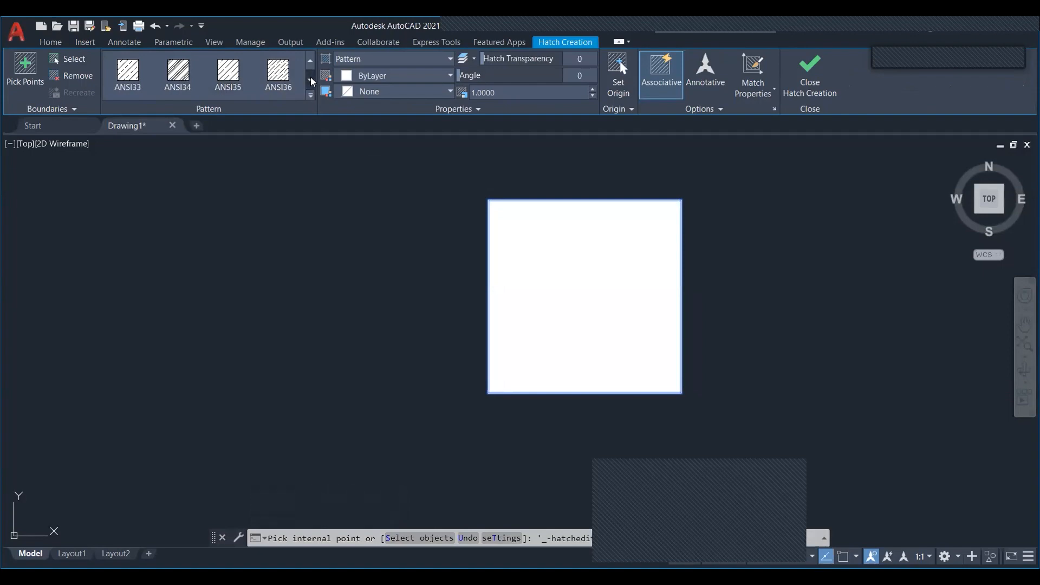
left_click(311, 62)
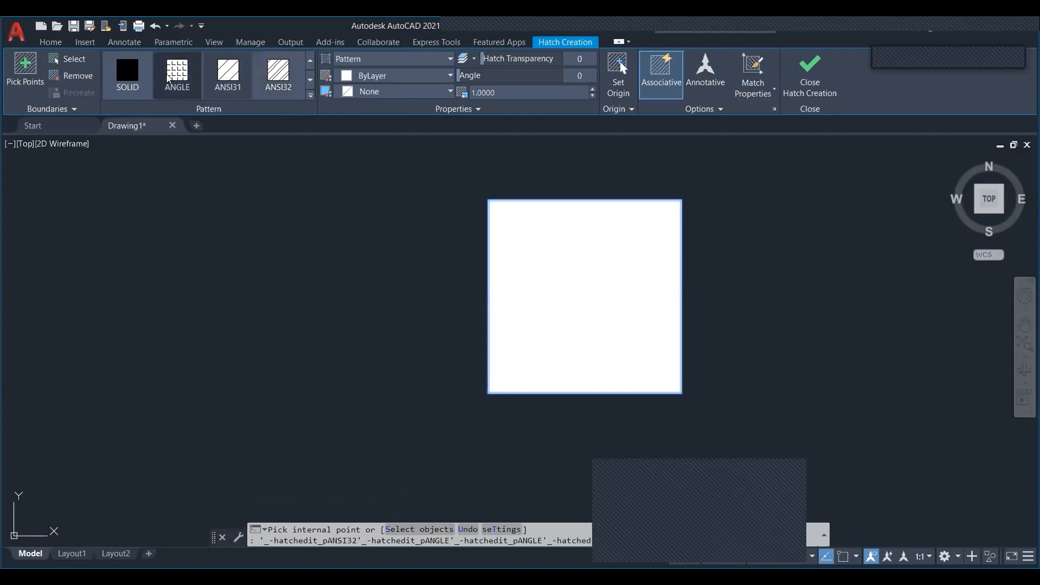
left_click(228, 72)
left_click(262, 77)
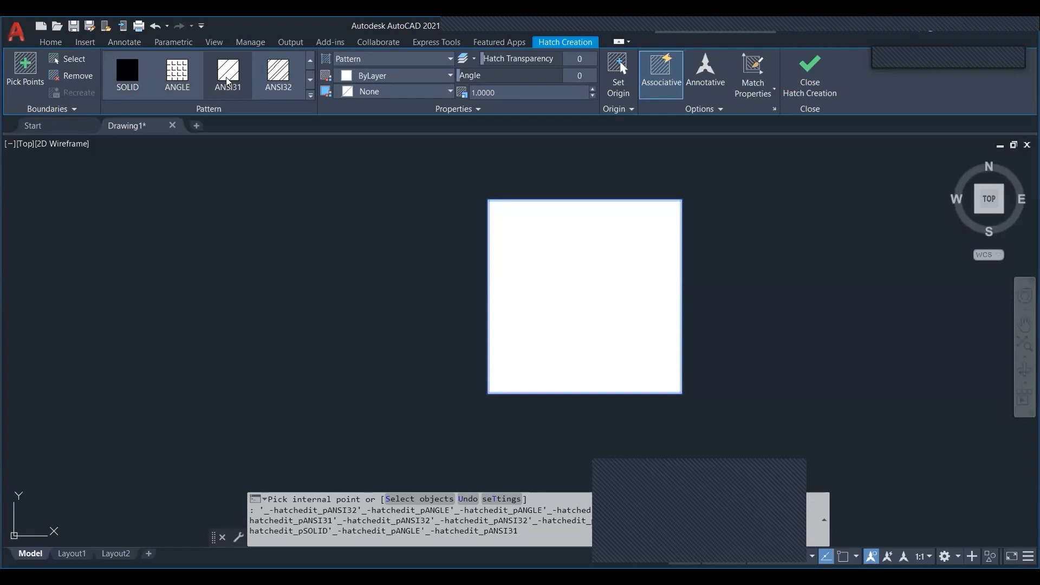
- Look through the ANSI and AR patterns and apply AR-CONC to the square's hatch
left_click(310, 81)
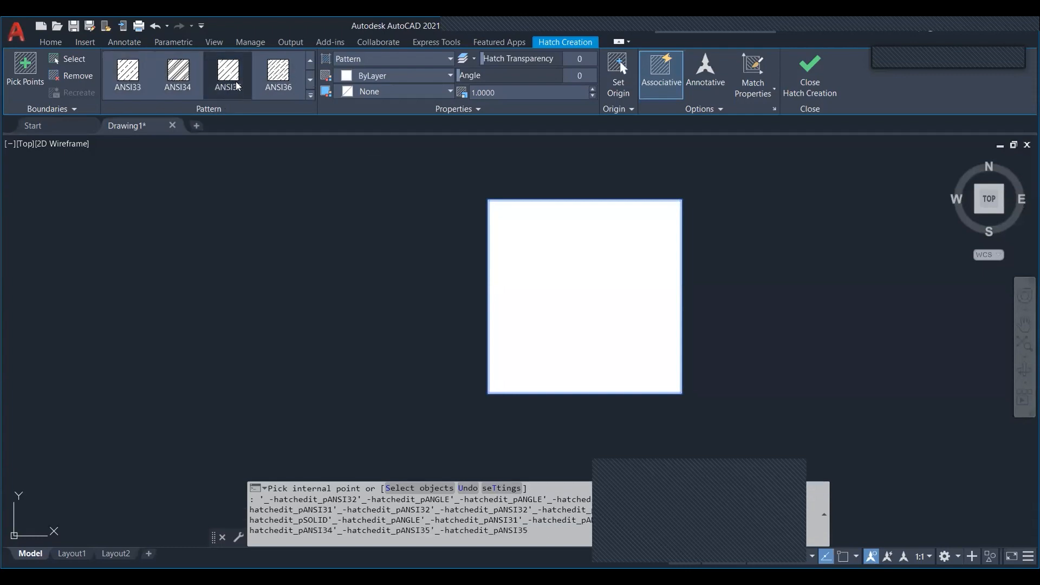
left_click(310, 80)
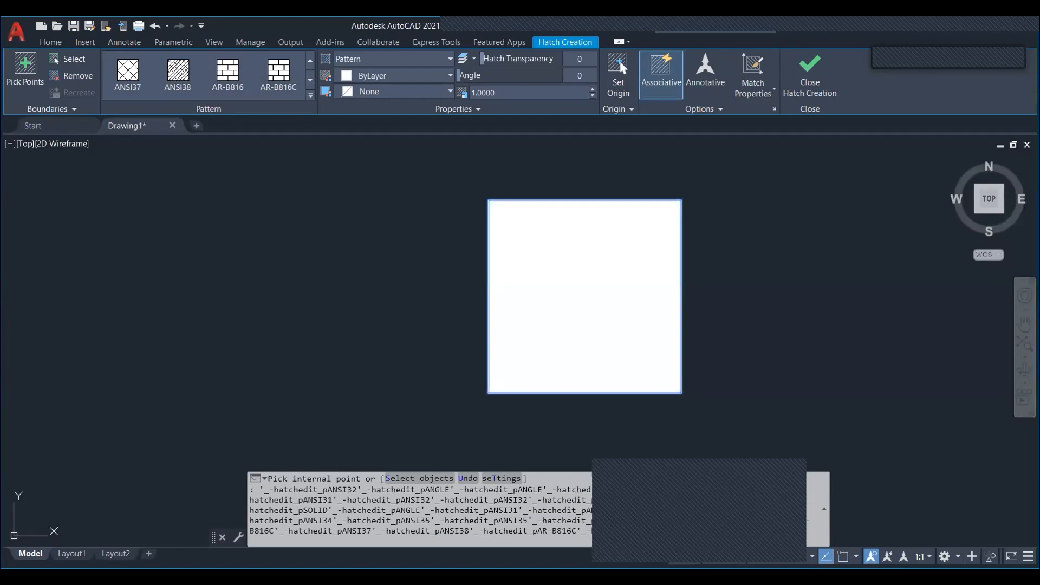
left_click(310, 79)
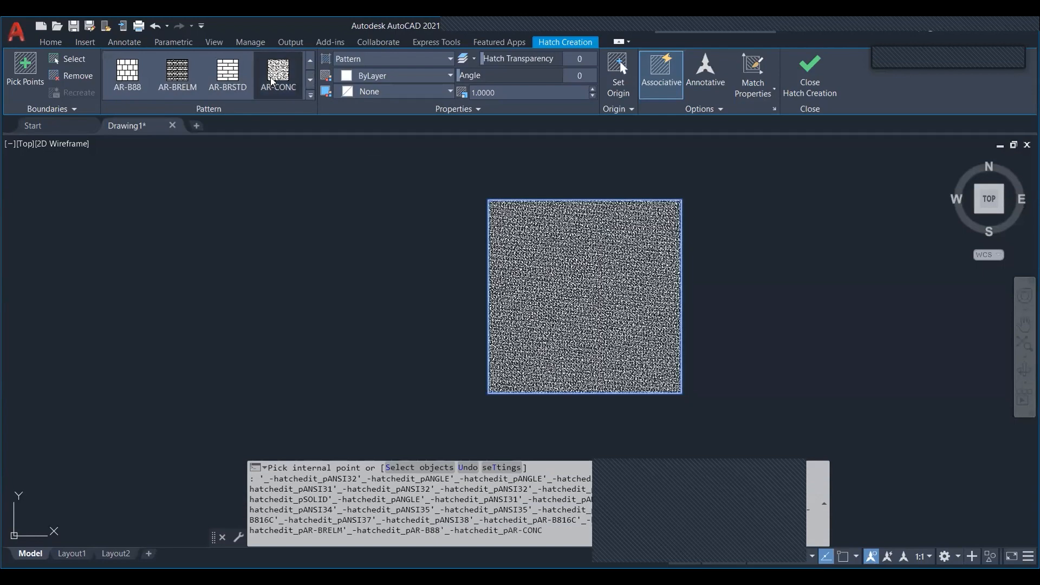
left_click(282, 88)
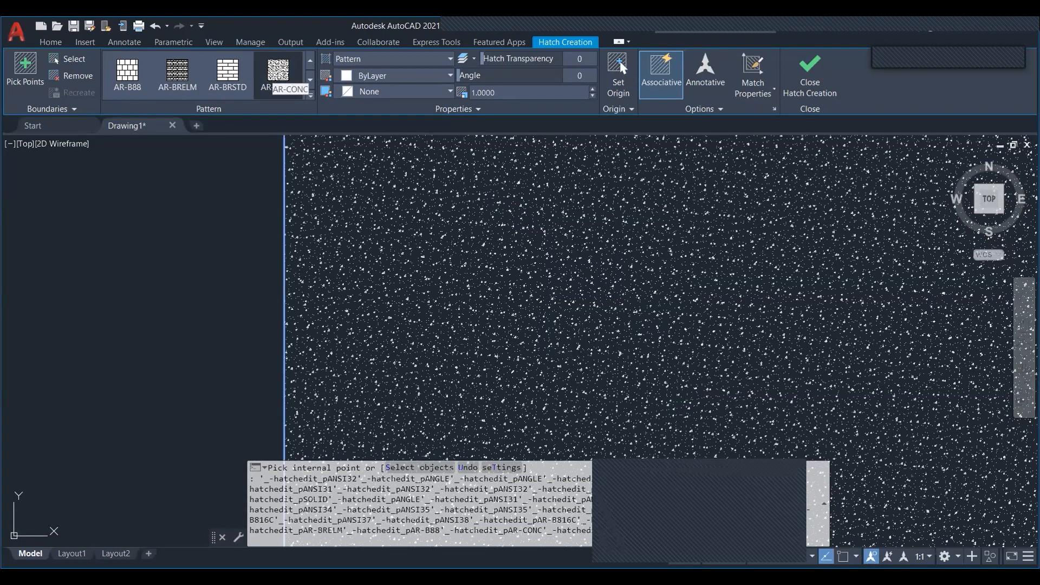
- Look through the remaining hatch patterns, including the BRICK, ISO and gradient ones, and apply GRAVEL to the square's hatch
left_click(310, 80)
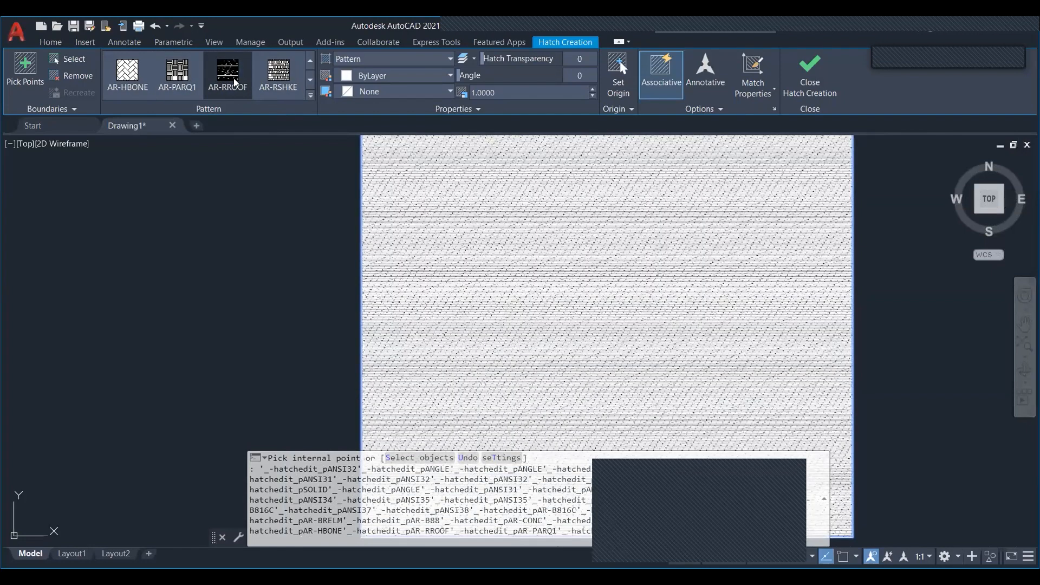
left_click(311, 81)
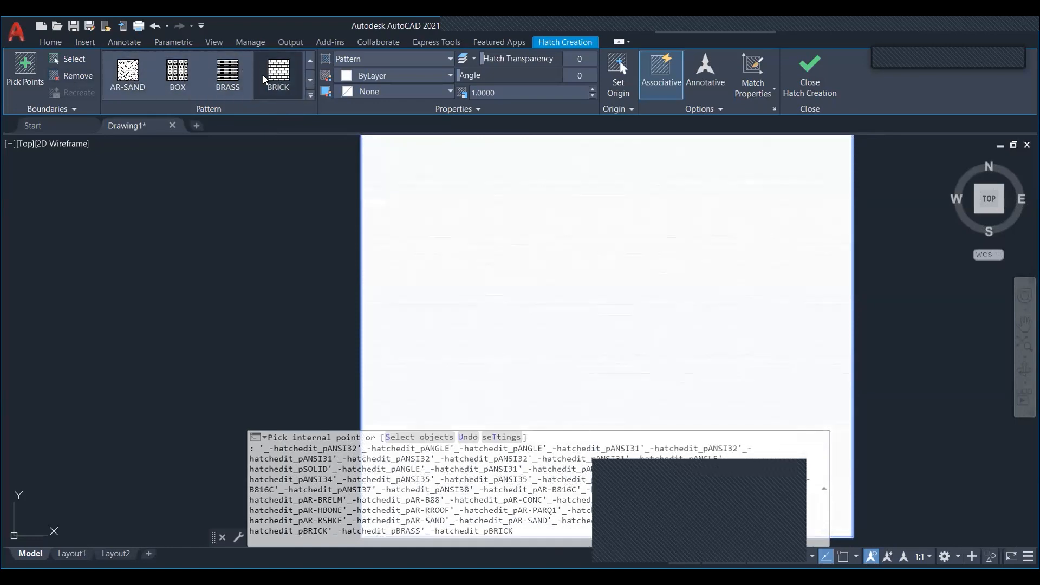
left_click(312, 101)
scroll(259, 142, "down", 8)
scroll(259, 142, "down", 4)
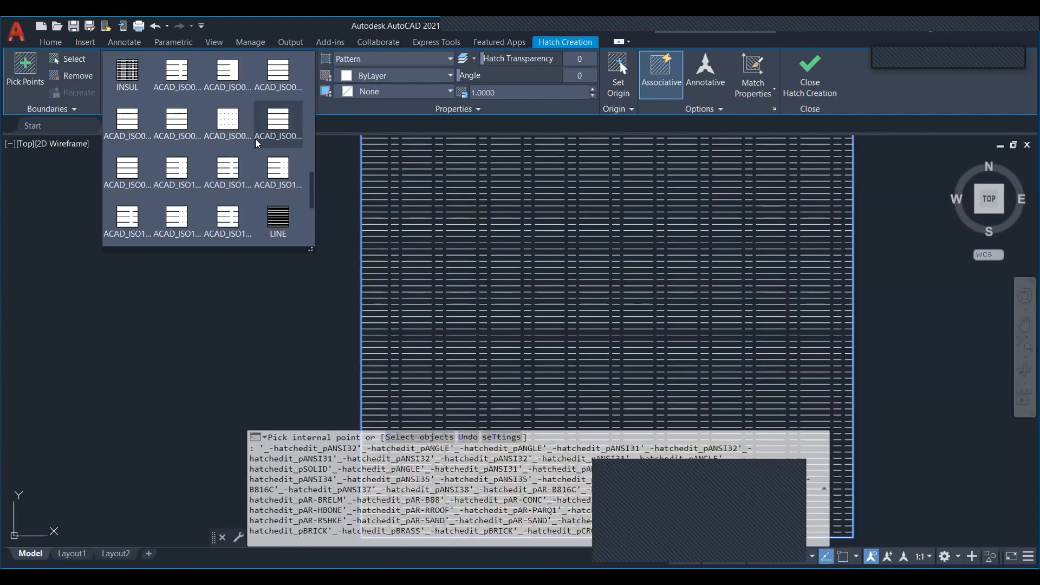
scroll(184, 225, "down", 4)
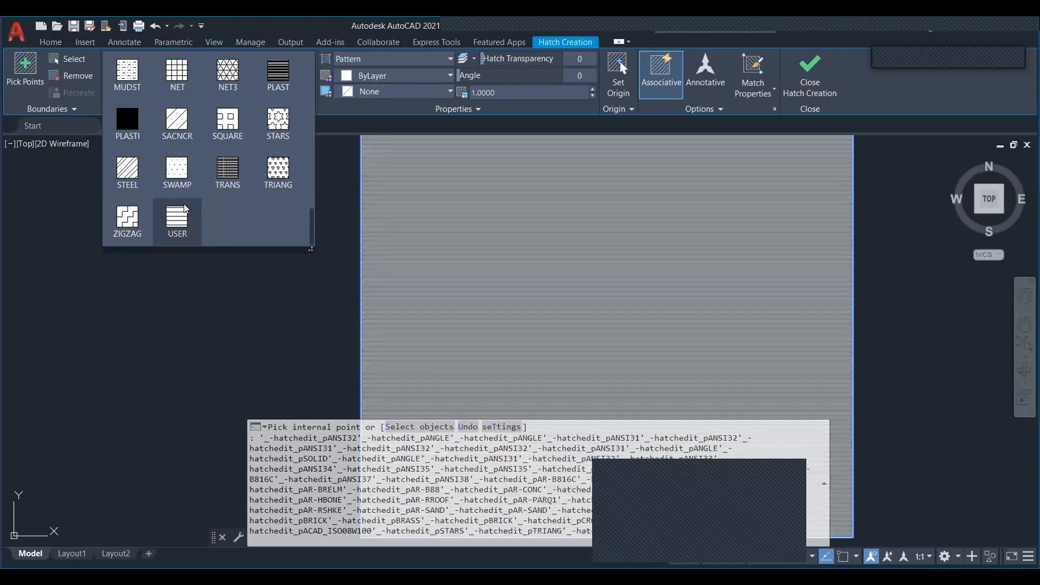
scroll(226, 163, "up", 2)
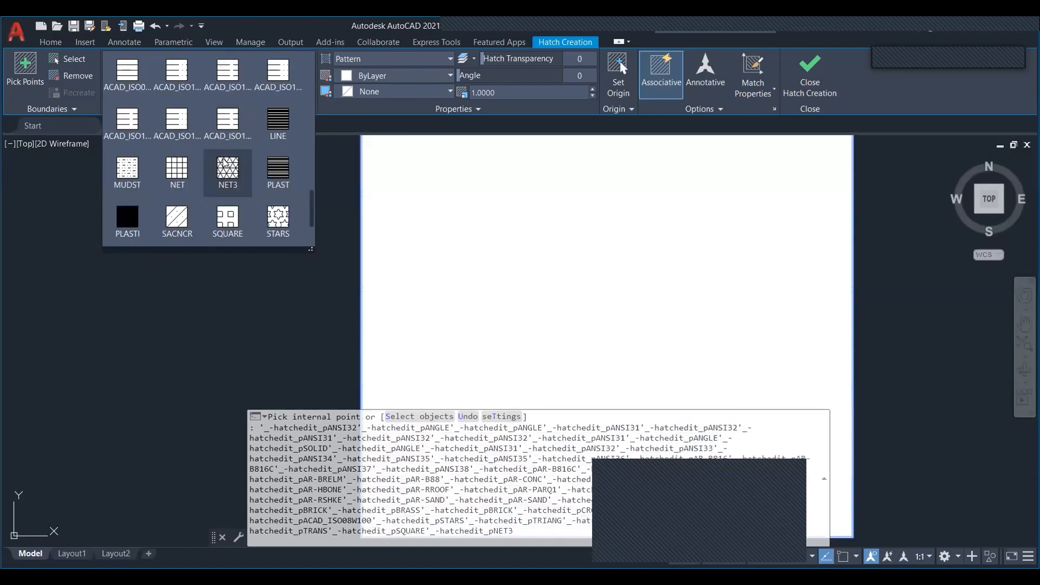
scroll(225, 163, "up", 5)
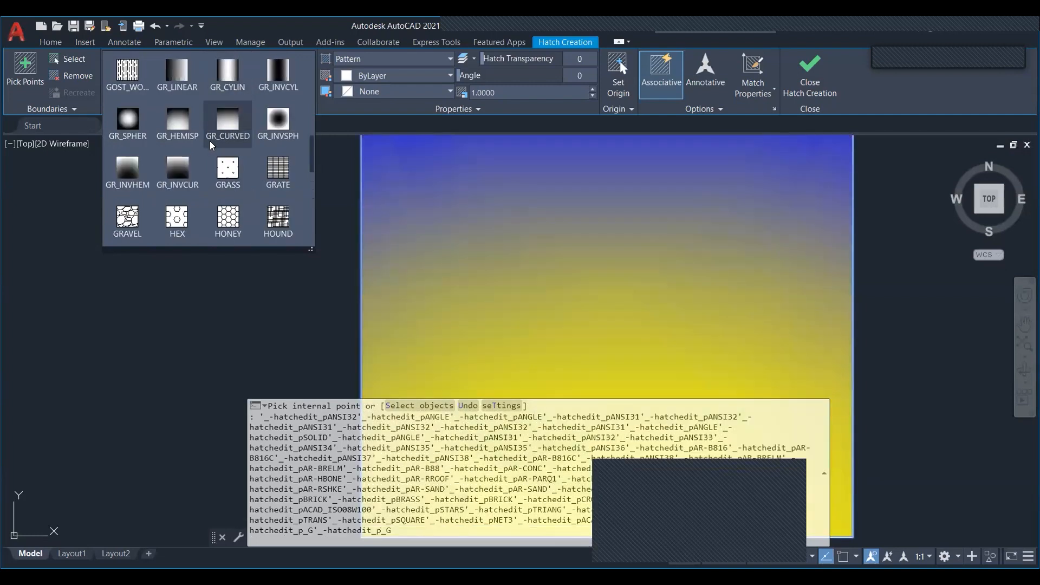
scroll(212, 154, "down", 1)
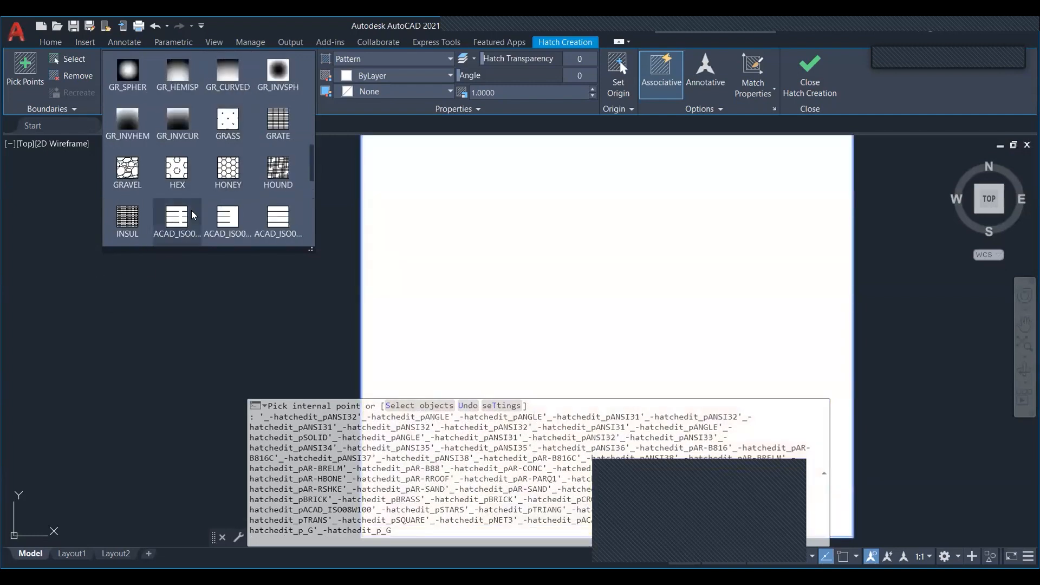
scroll(200, 187, "down", 2)
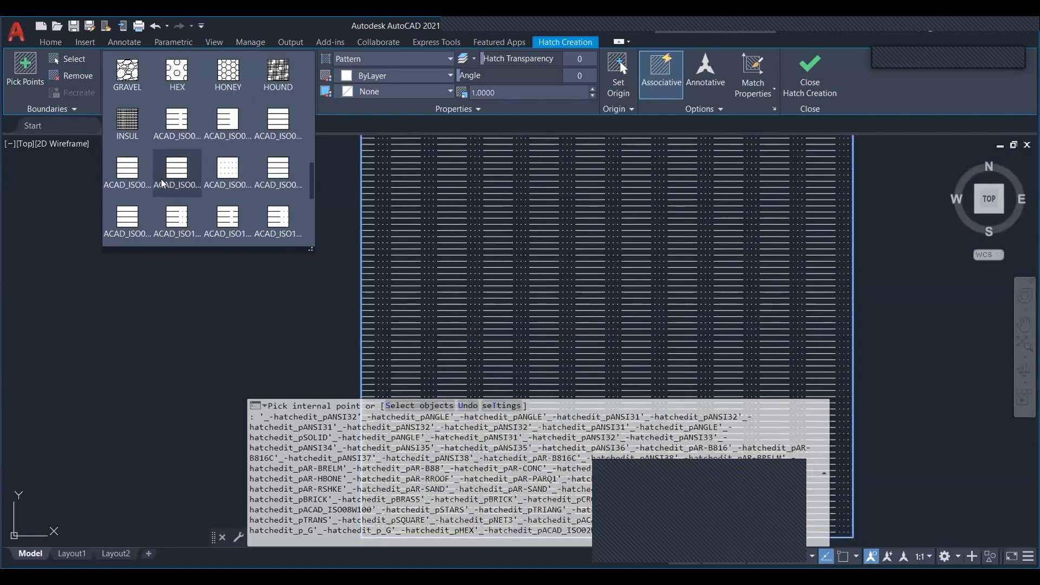
scroll(151, 182, "up", 2)
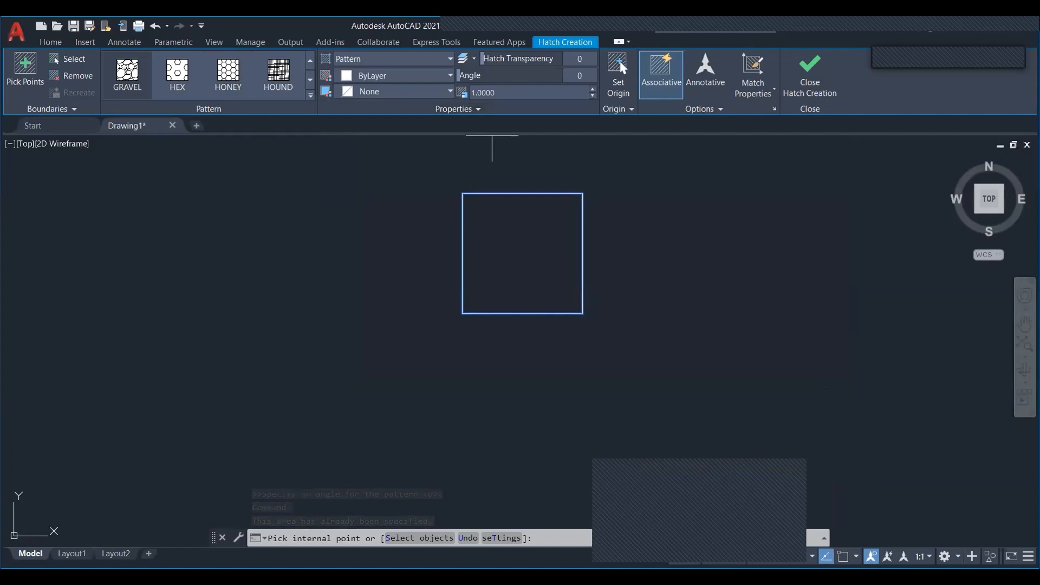
scroll(474, 229, "up", 2)
middle_click_drag(473, 230, 452, 241)
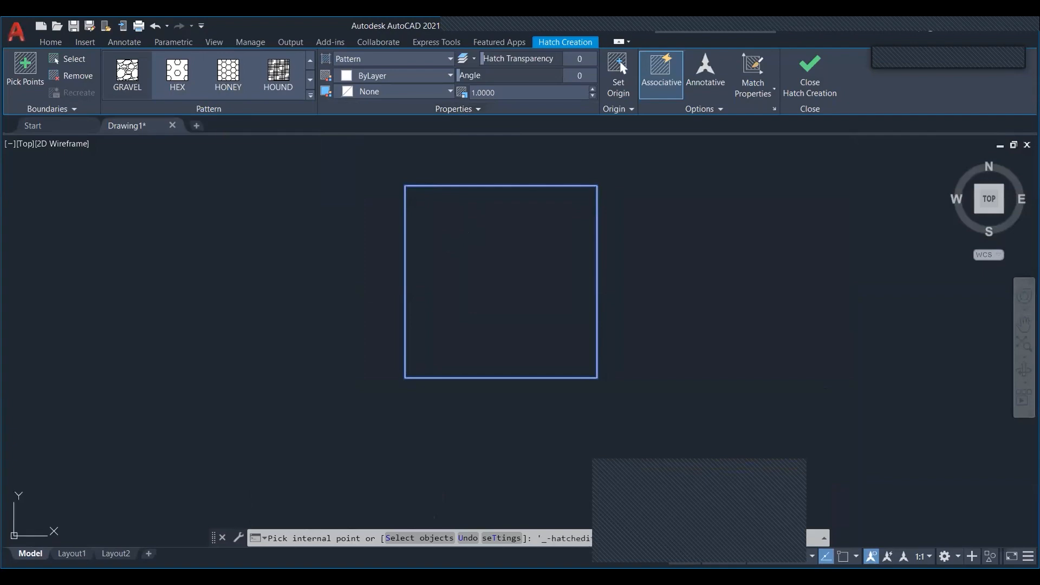
middle_click_drag(495, 250, 487, 259)
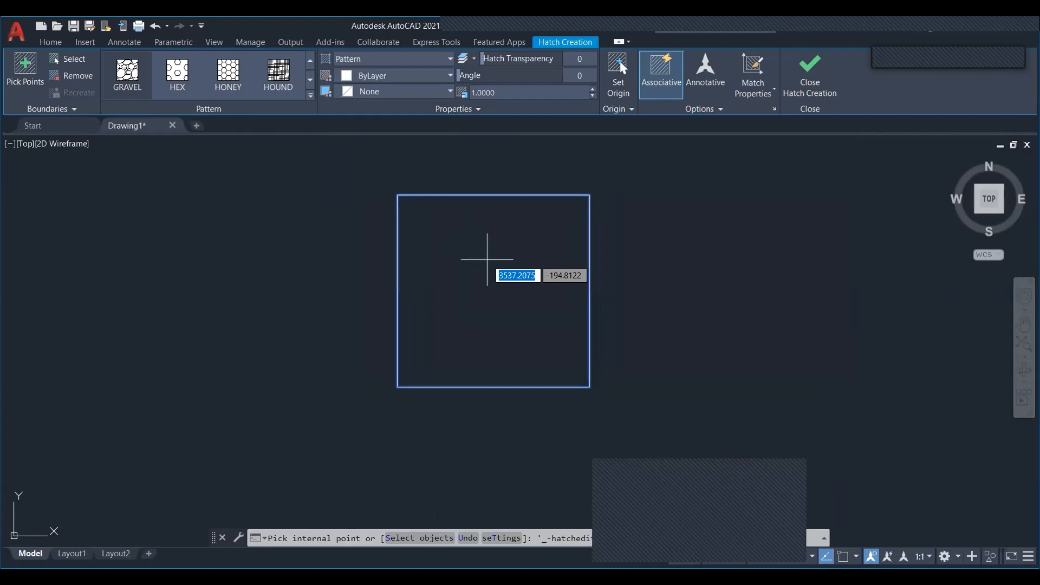
- Examine the choices for hatch type, hatch color and background color without changing any of them
left_click(426, 58)
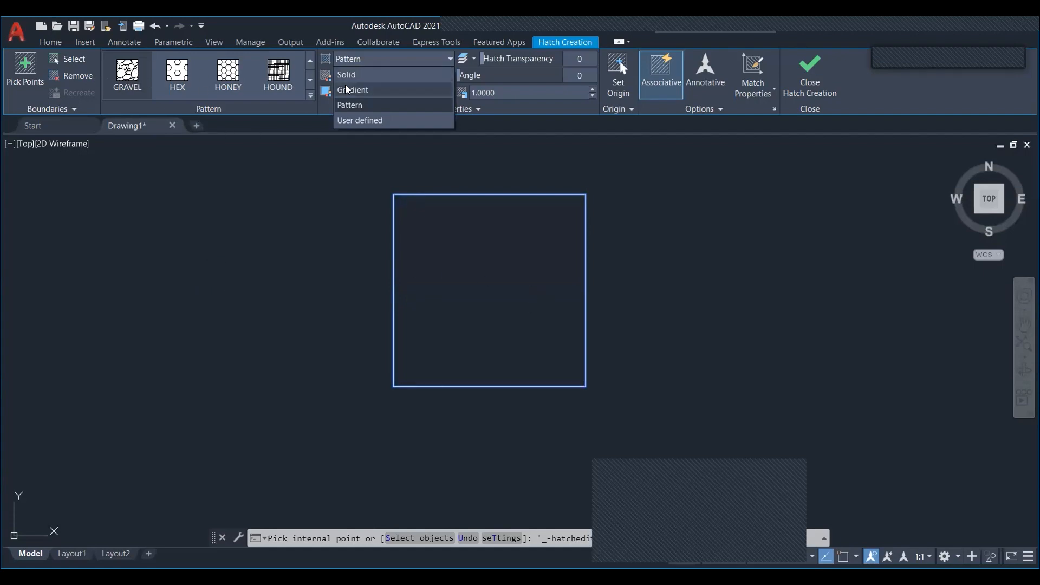
left_click(519, 117)
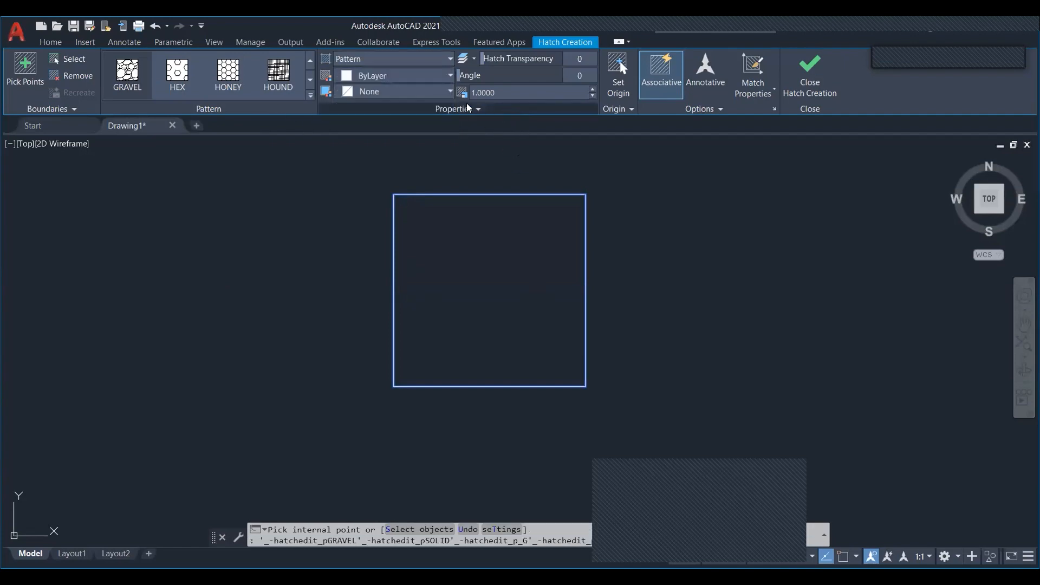
left_click(397, 76)
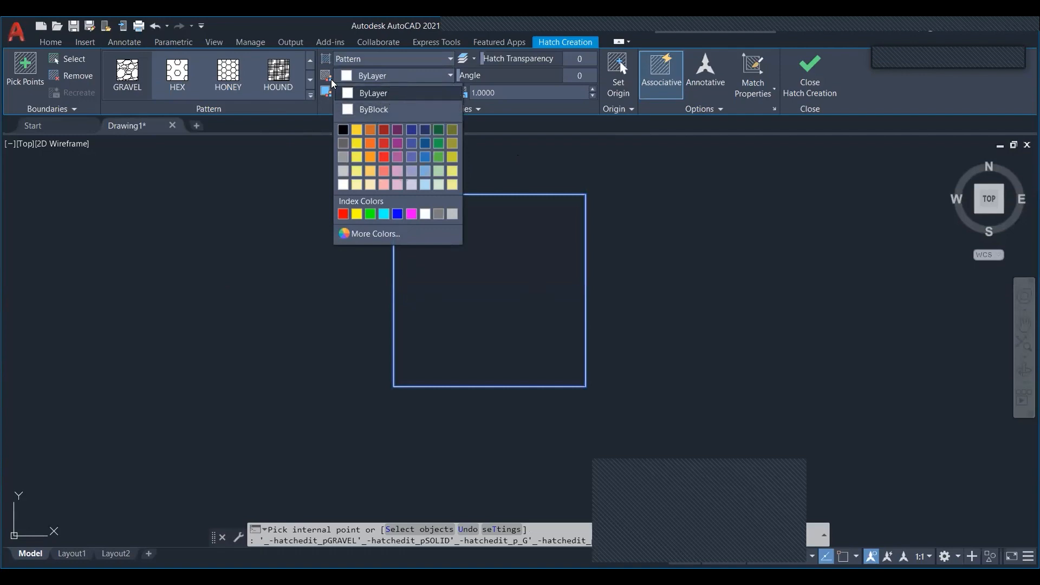
left_click(523, 133)
left_click(398, 94)
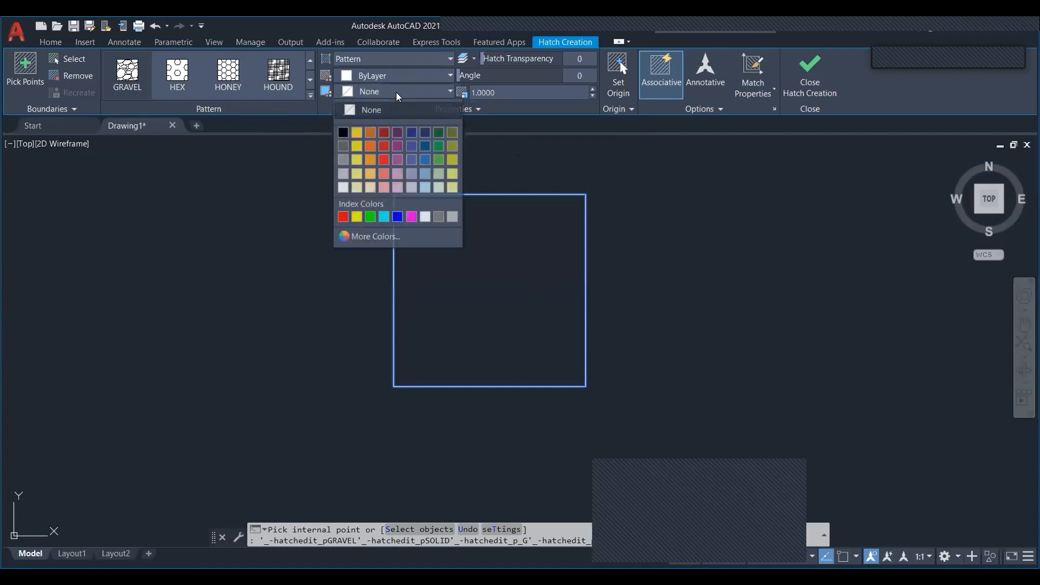
left_click(398, 93)
left_click(371, 89)
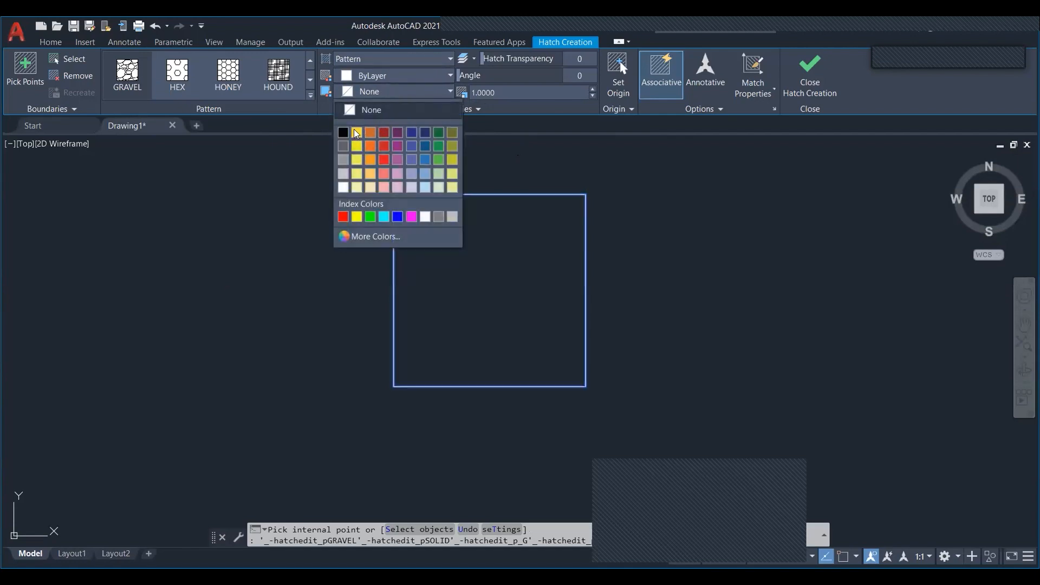
left_click(525, 139)
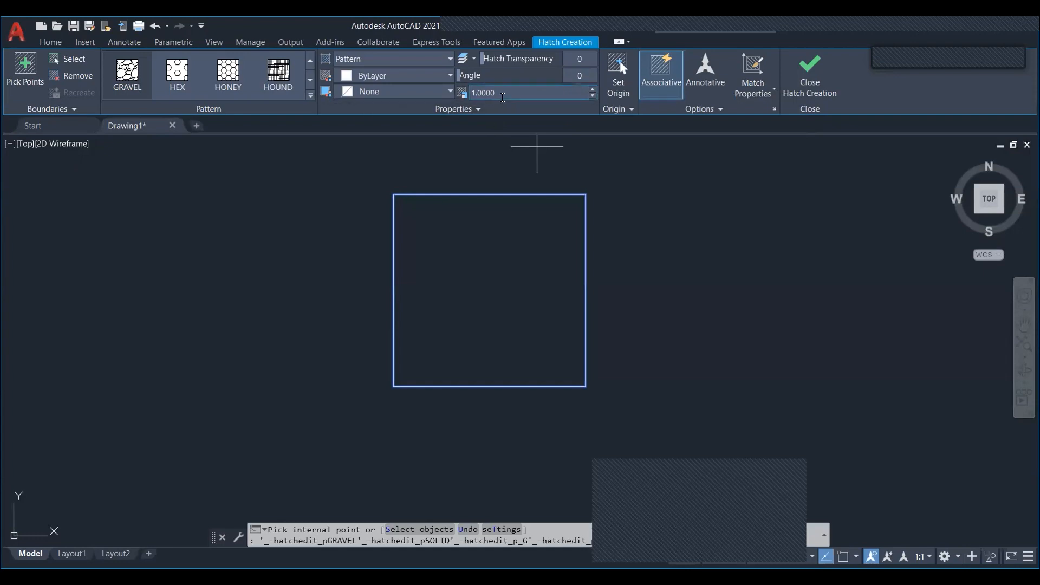
- Try pattern scales of 10, 2 and 8 on the square's GRAVEL hatch
left_click(499, 93)
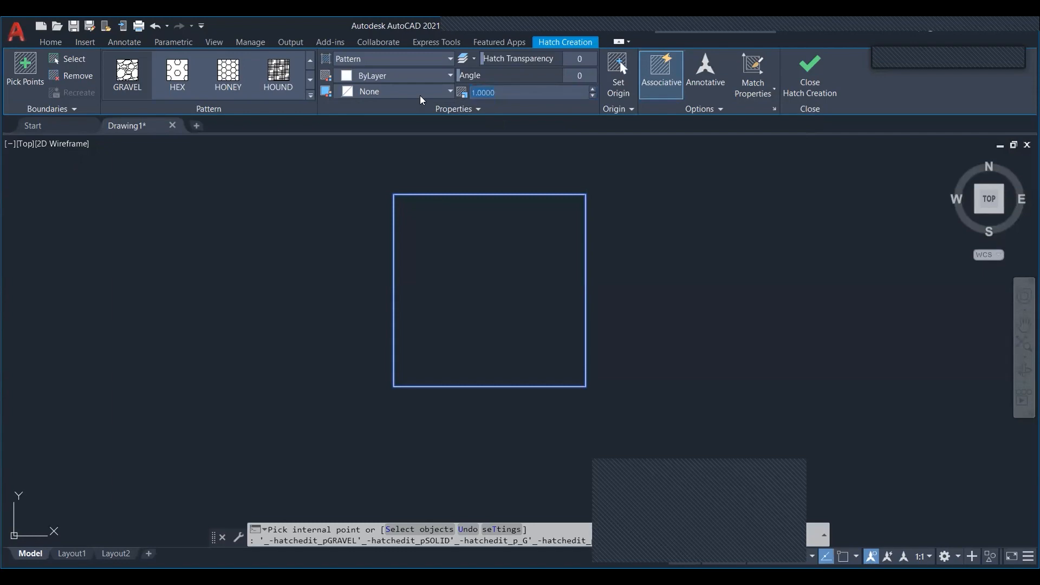
type("10")
key("Return")
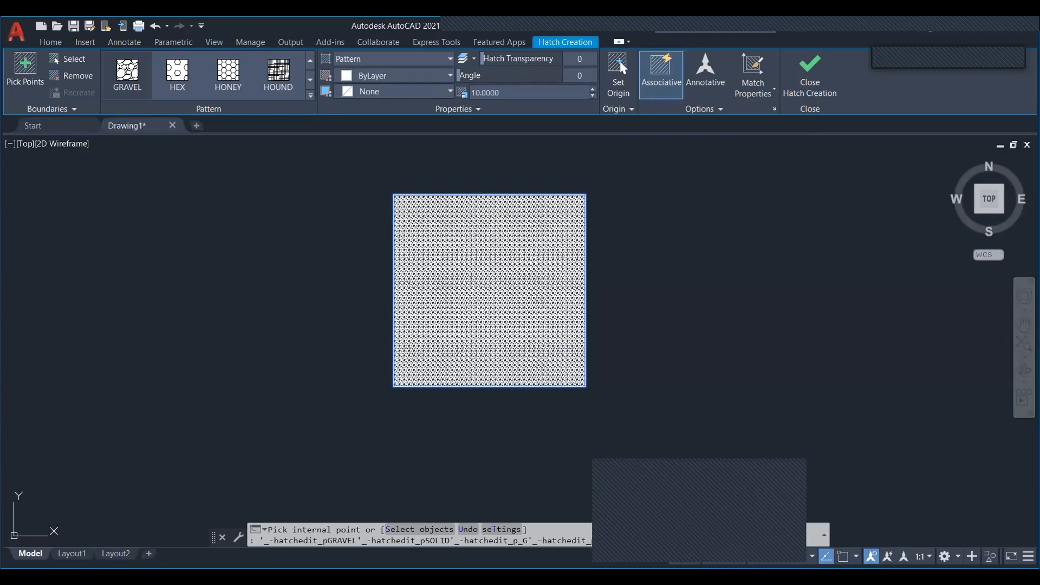
scroll(449, 257, "up", 5)
left_click(516, 95)
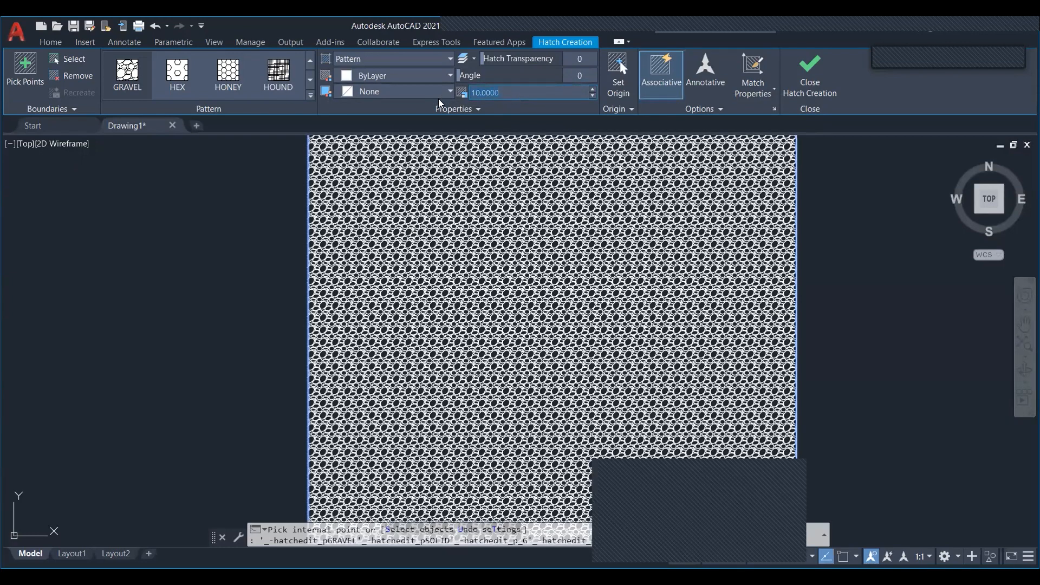
type("2")
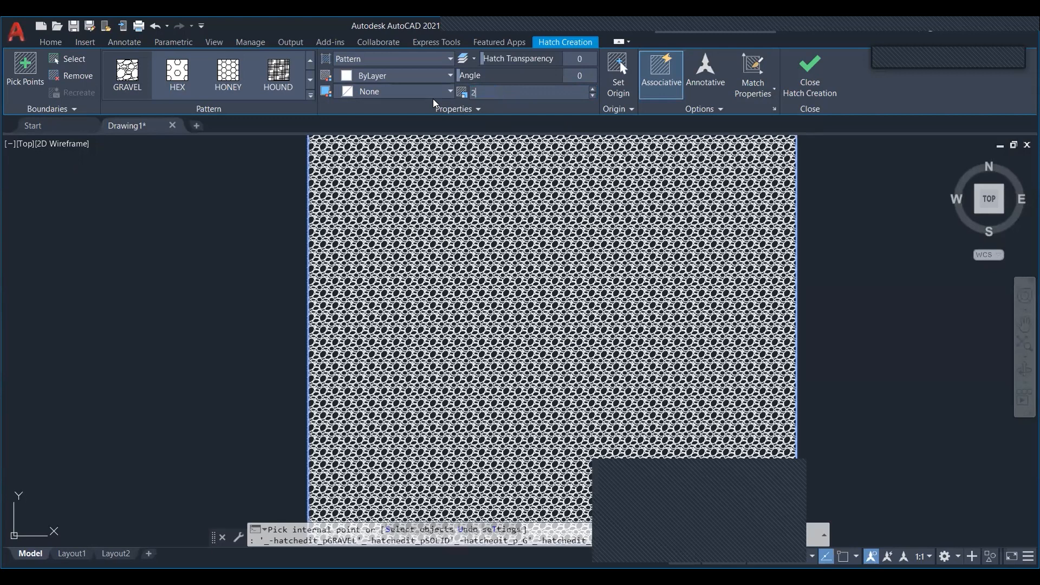
key("Return")
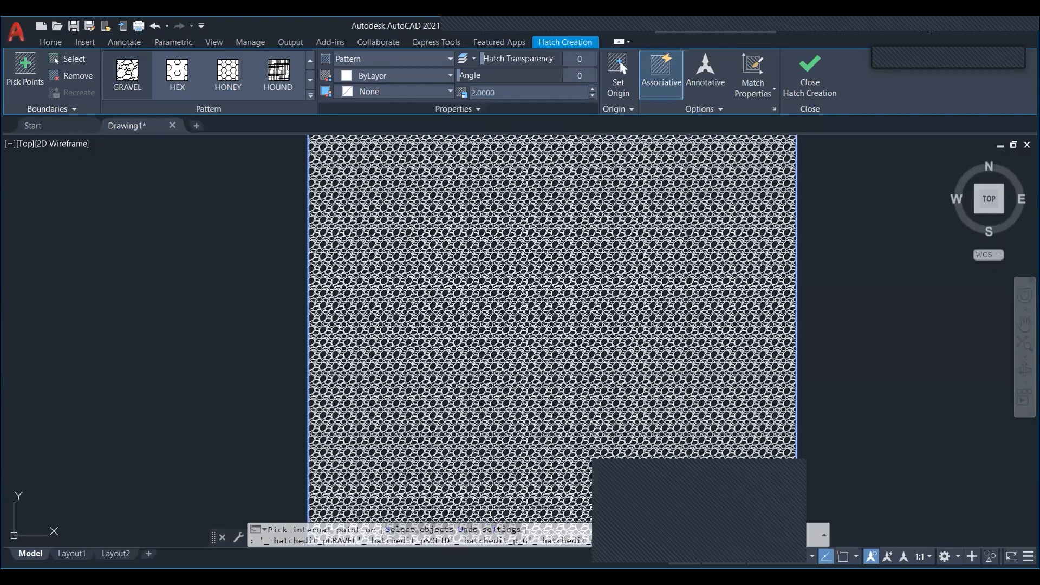
left_click(508, 95)
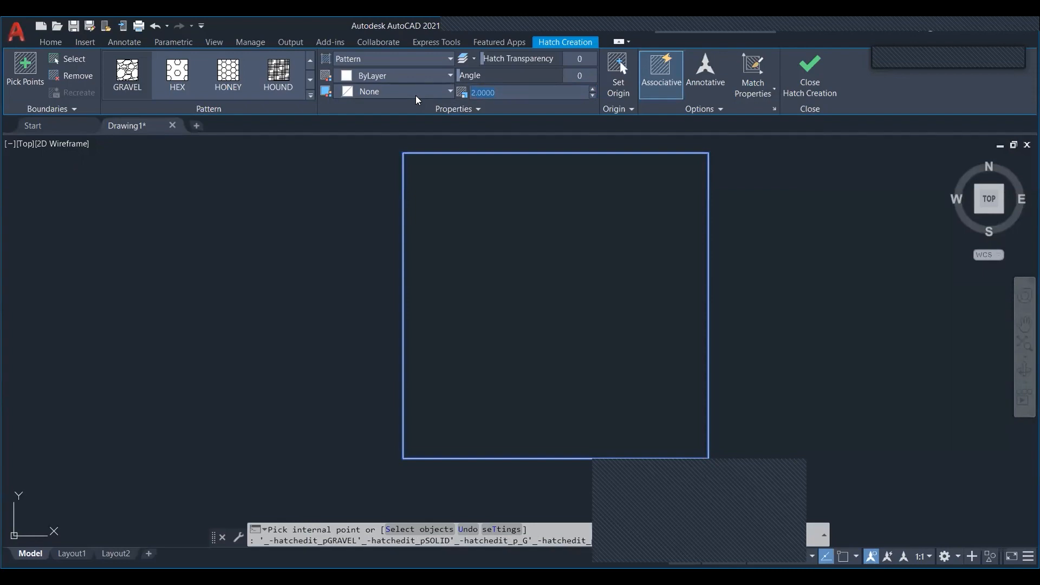
type("8")
key("Return")
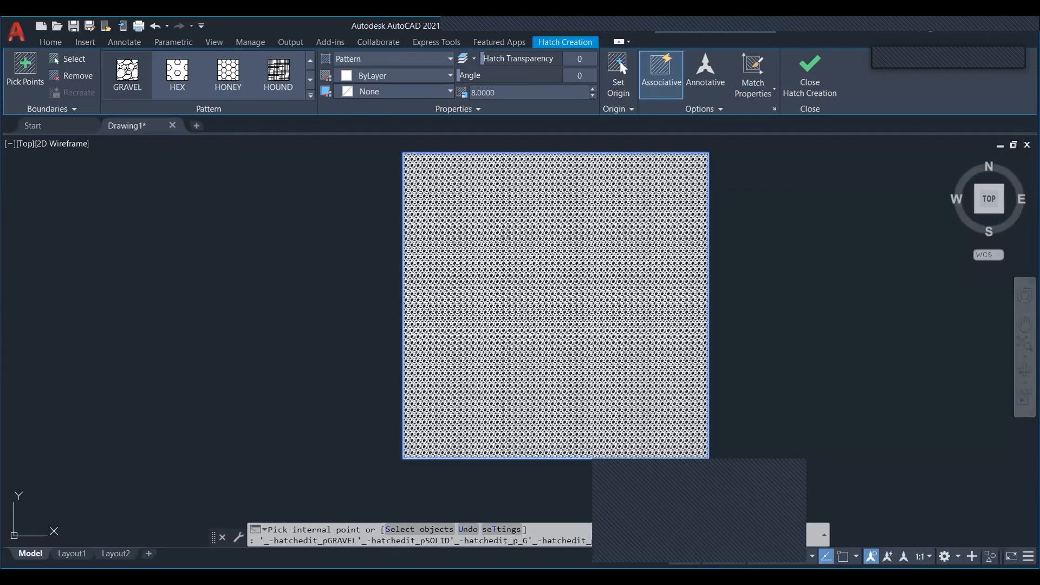
- Set the GRAVEL hatch's pattern scale to 100 and finish the hatch
scroll(504, 287, "up", 4)
left_click(513, 94)
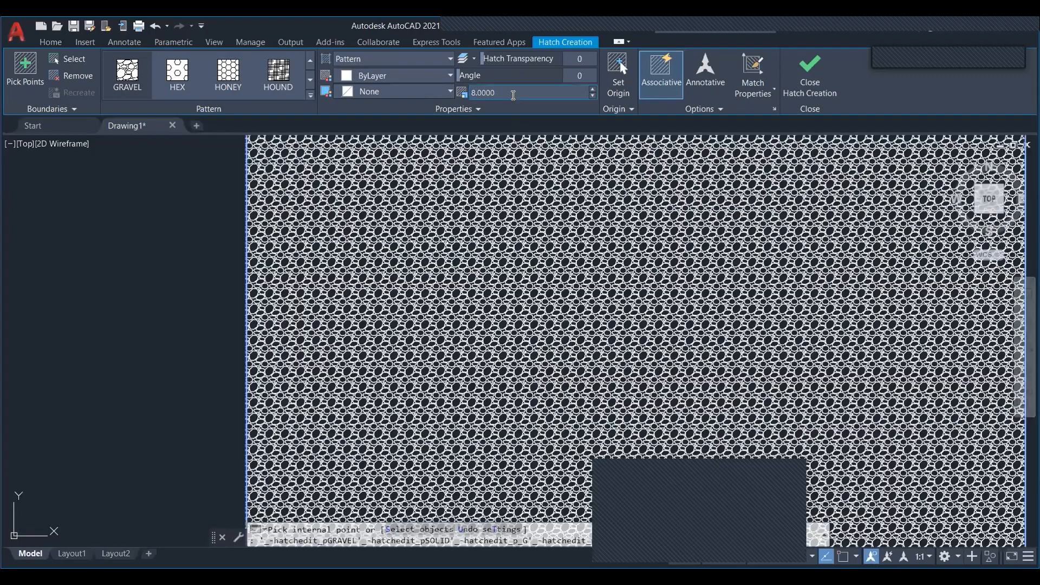
type("100")
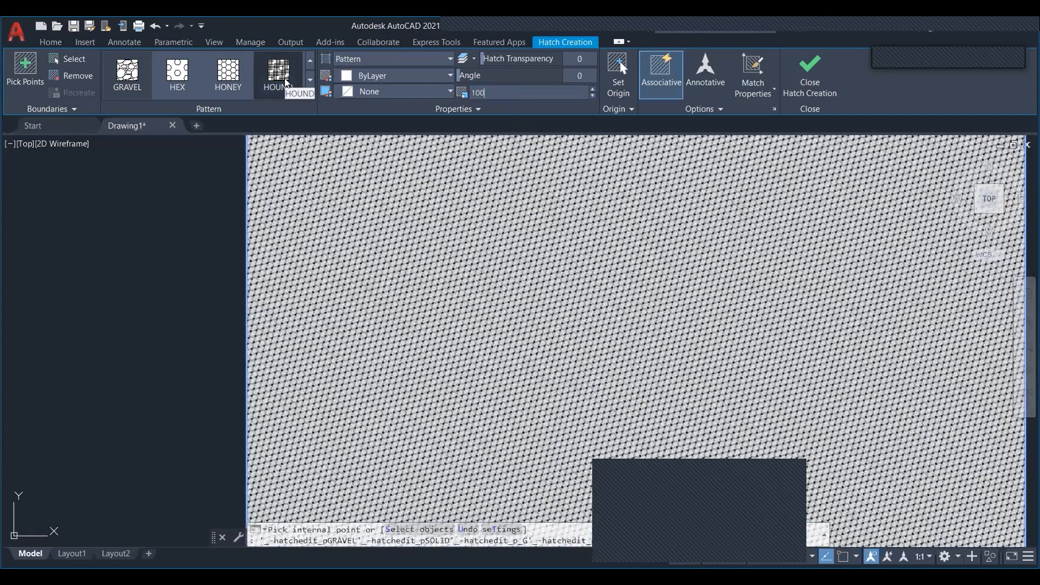
key("Return")
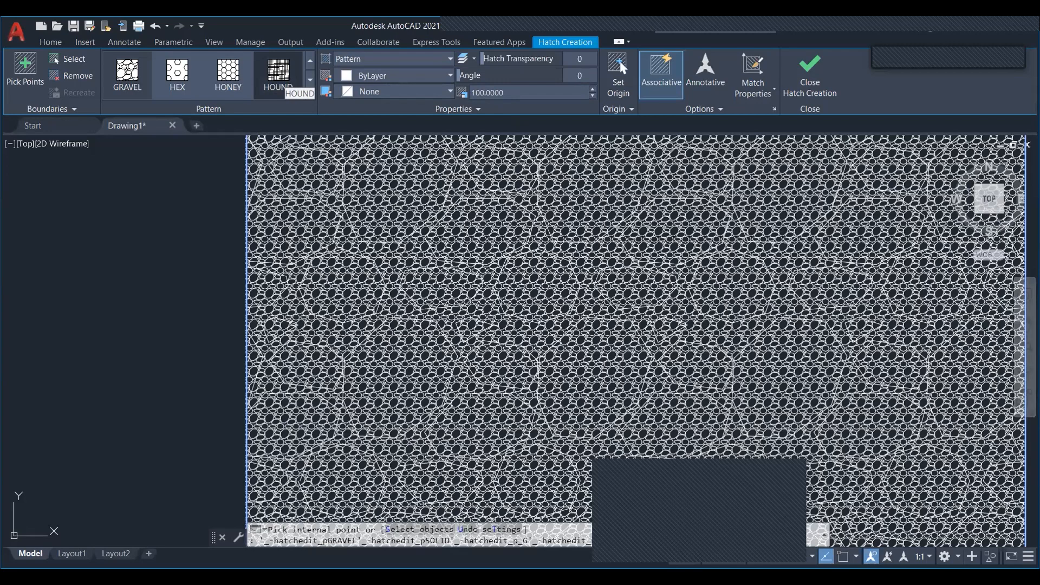
scroll(557, 250, "down", 2)
middle_click_drag(557, 249, 484, 316)
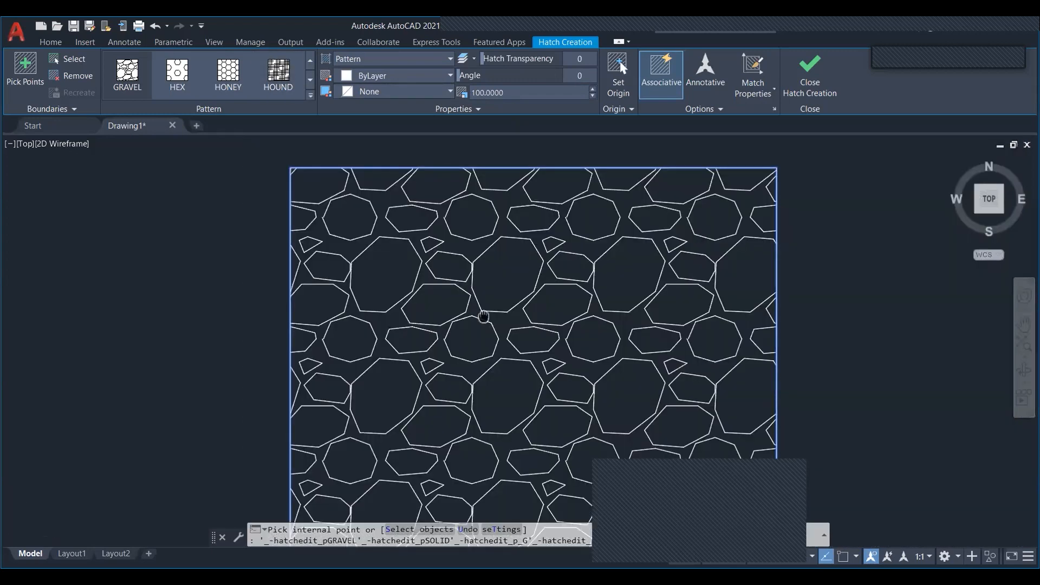
scroll(471, 251, "down", 4)
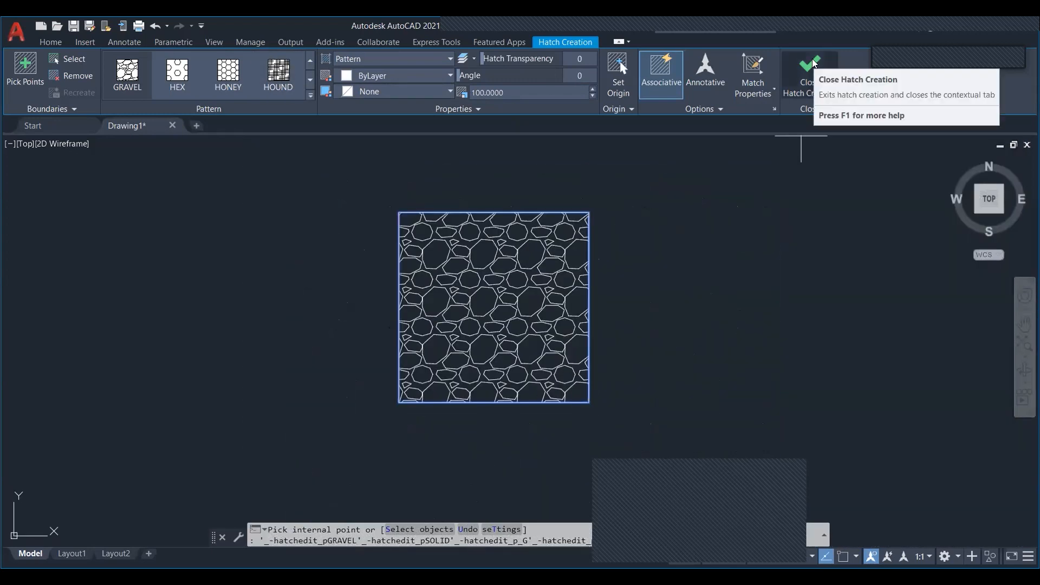
middle_click_drag(374, 222, 348, 256)
mouse_move(377, 289)
middle_mouse_down()
mouse_move(352, 270)
mouse_move(367, 237)
mouse_move(390, 284)
mouse_move(377, 275)
mouse_move(371, 352)
mouse_move(368, 329)
middle_mouse_up()
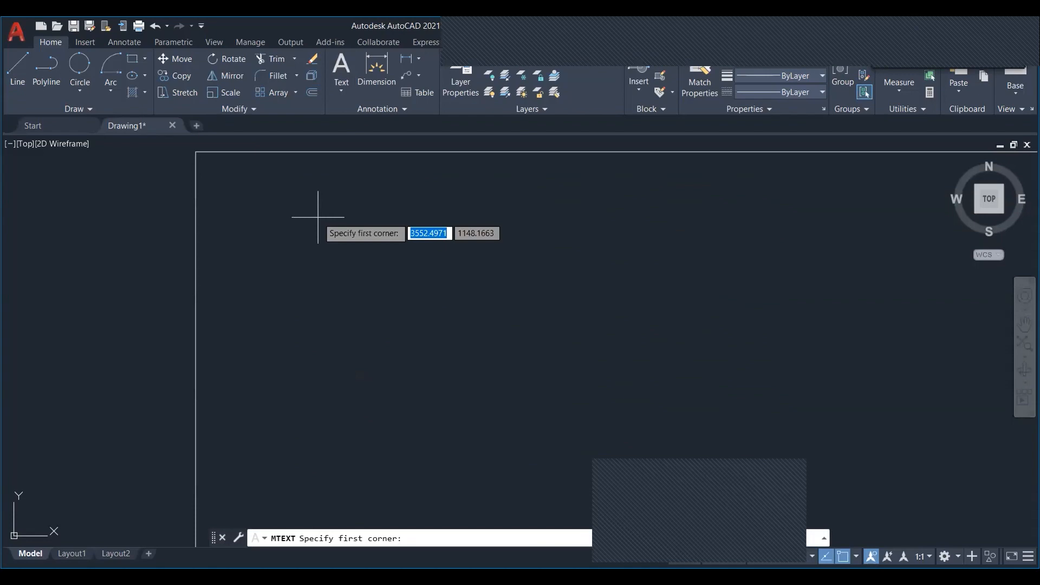
- Place a multiline text reading "ext" just inside the upper-left corner of the large rectangle
double_click(318, 217)
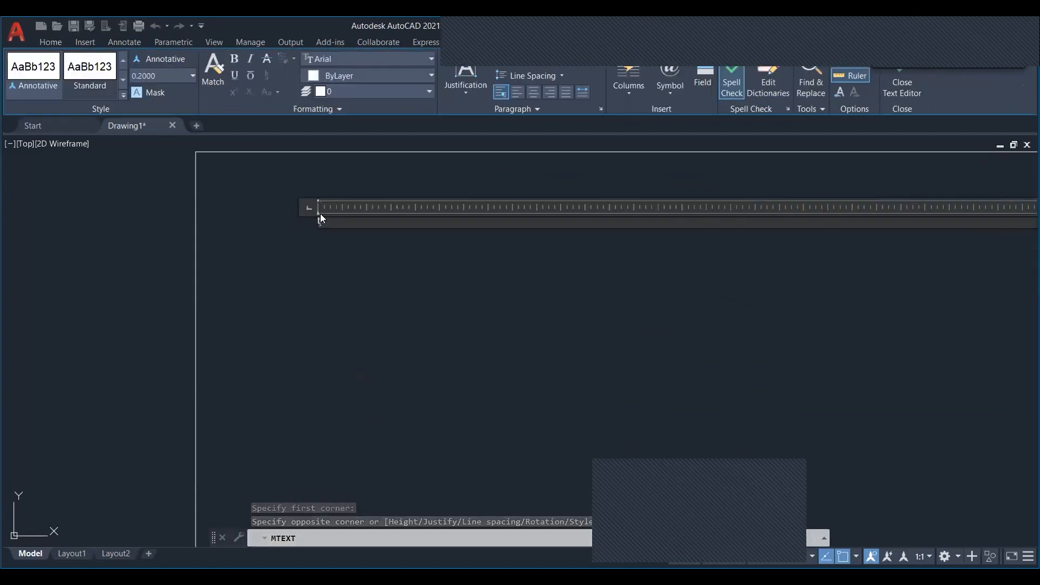
type("ex")
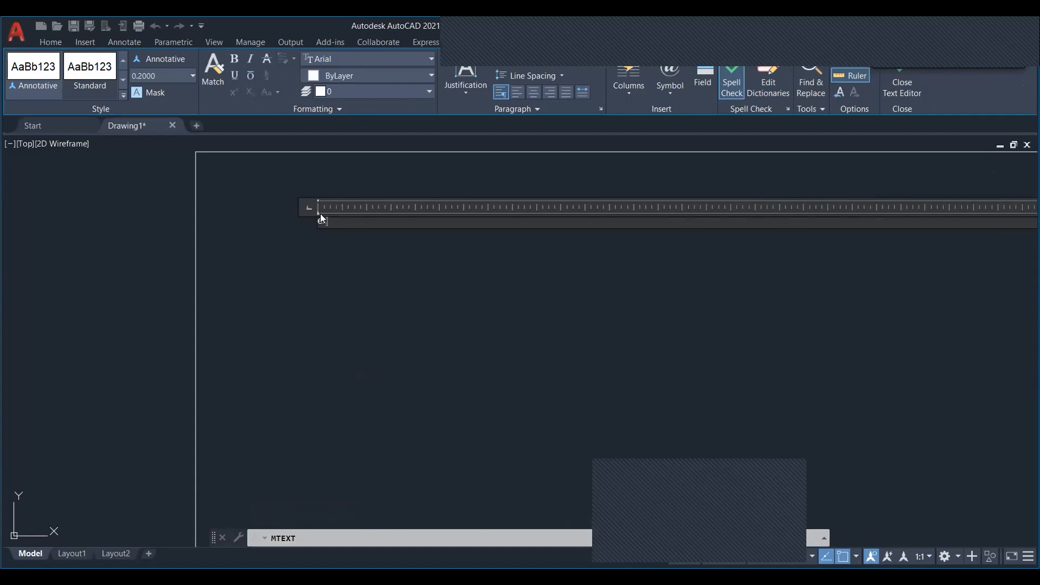
type("t")
key("Return")
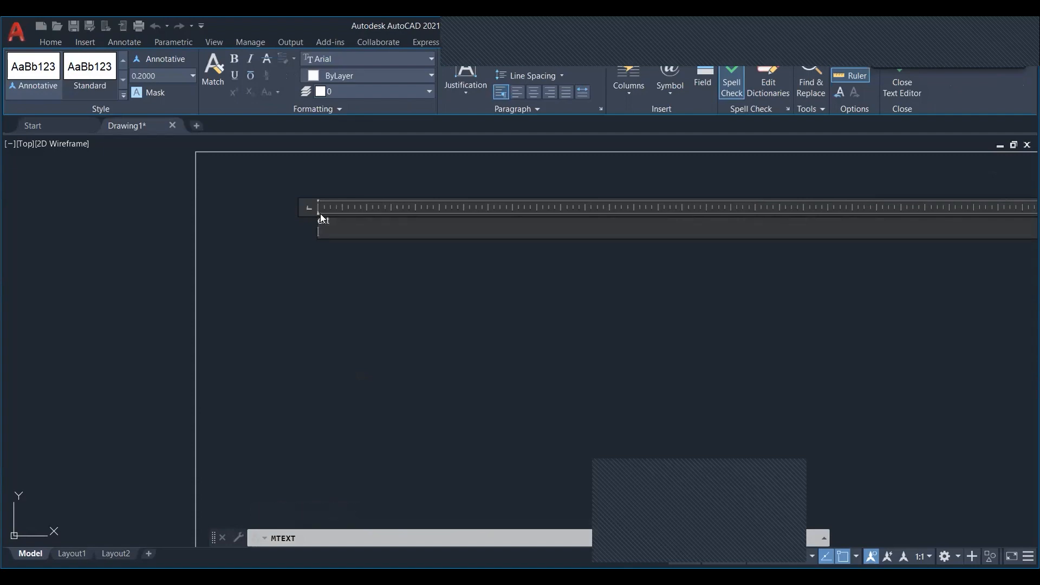
left_click(326, 242)
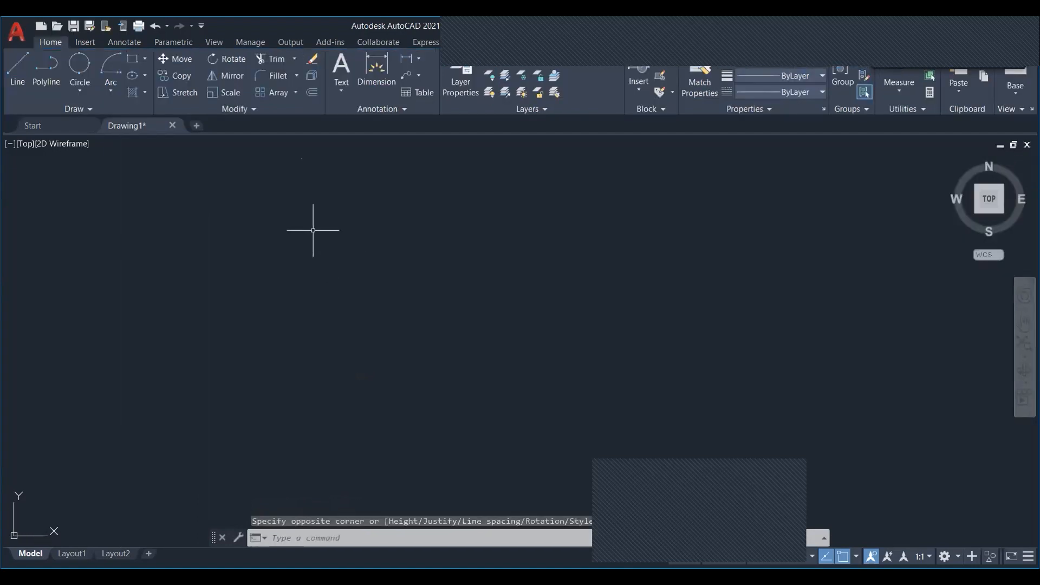
left_click(310, 169)
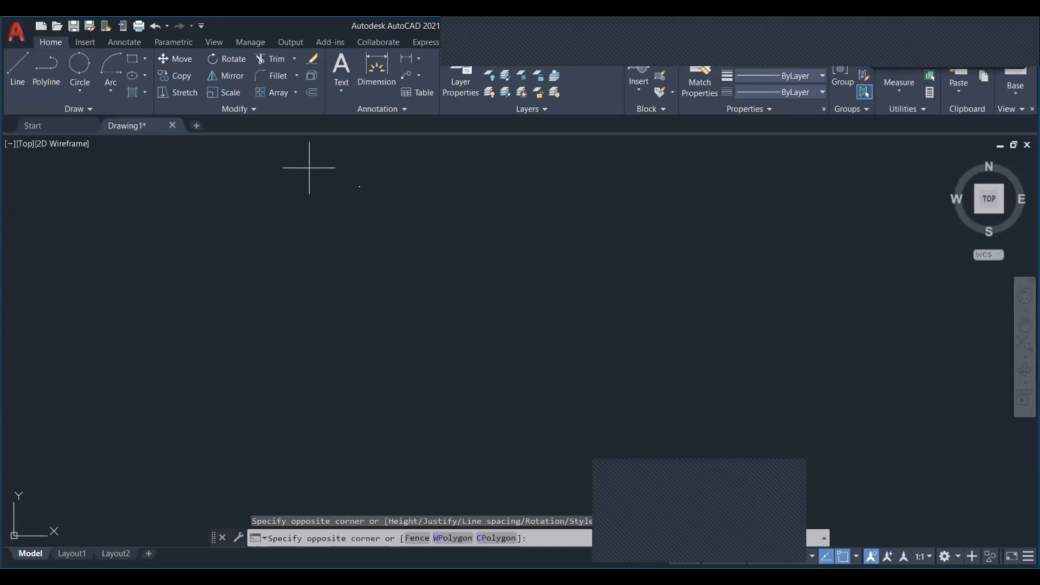
- Narrow the frame of the multiline text "ext" with its width grip and clear the selection
left_click(726, 235)
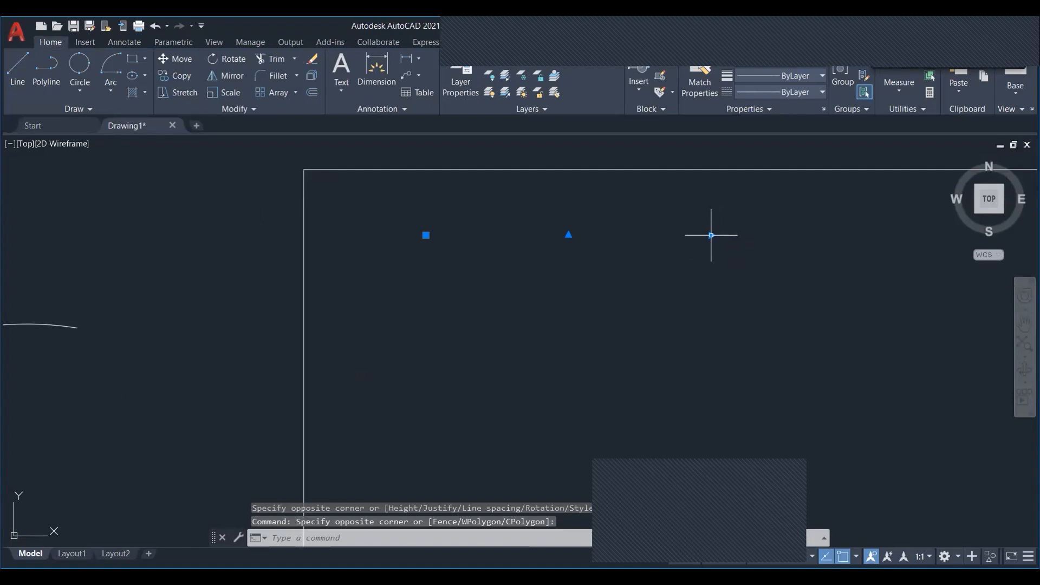
left_click(711, 234)
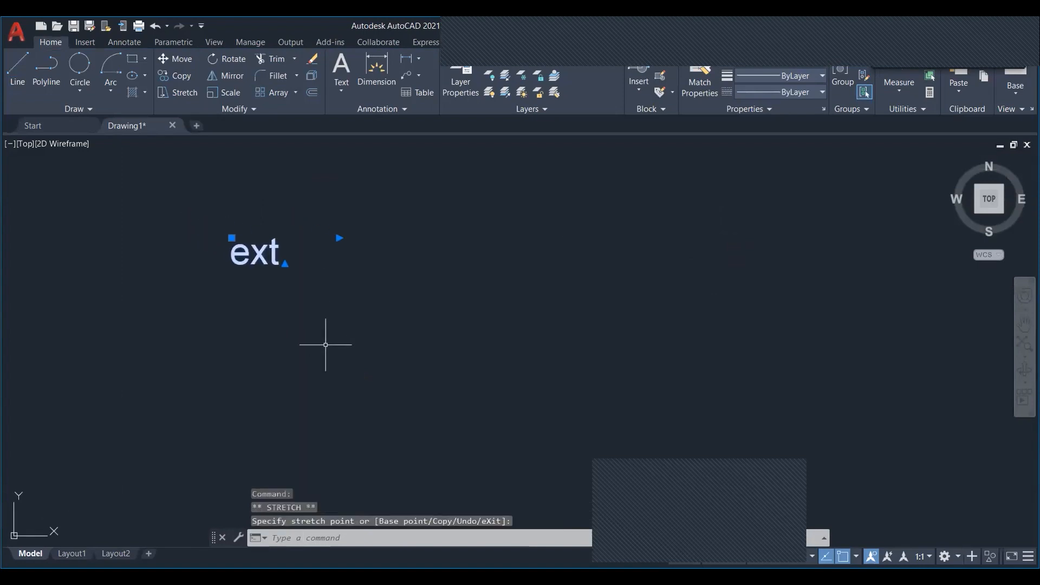
middle_click_drag(271, 300, 306, 310)
scroll(295, 272, "up", 4)
scroll(295, 272, "down", 4)
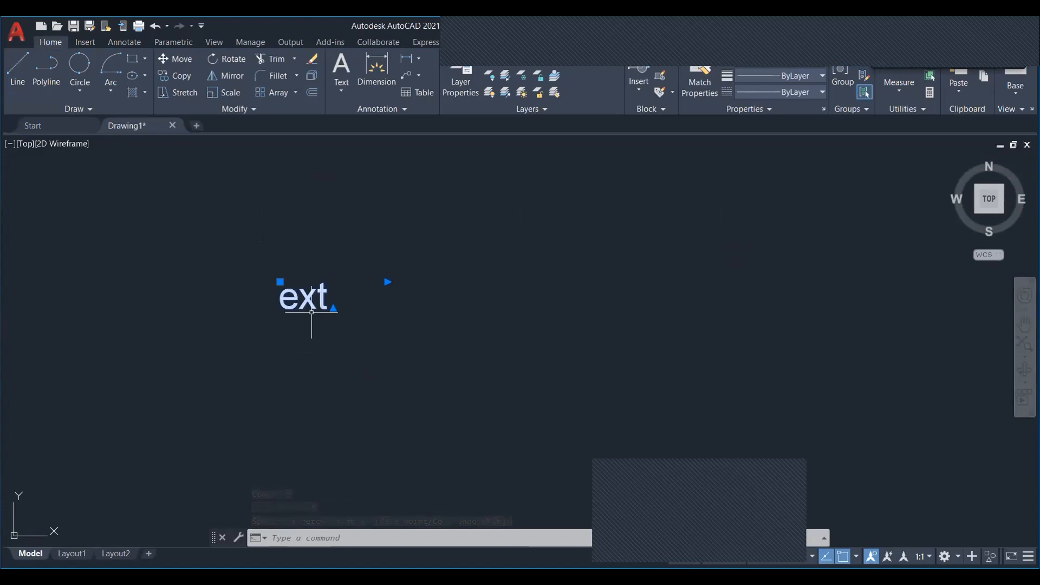
key("Escape")
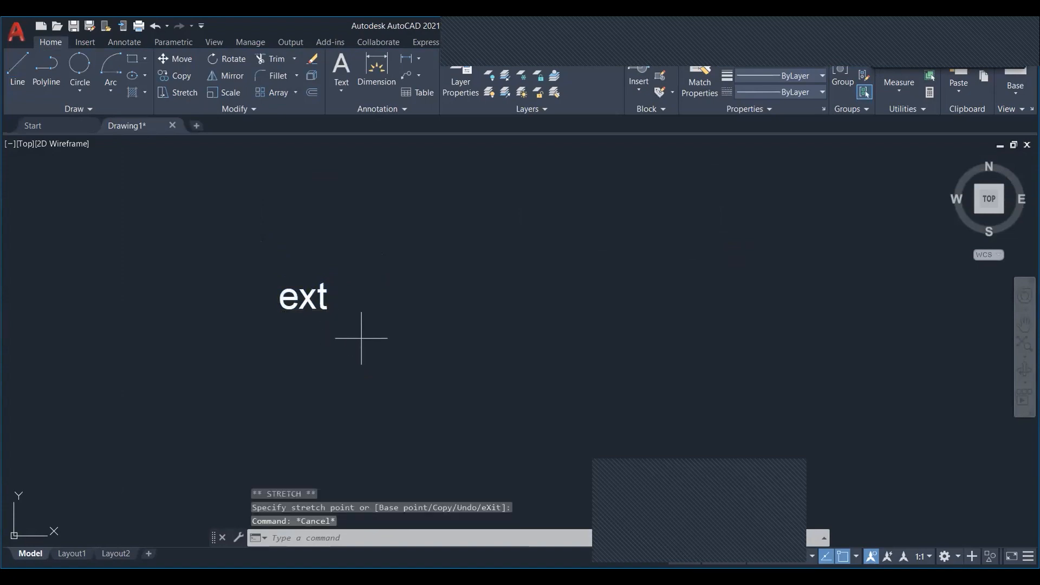
left_click(362, 339)
left_click(298, 303)
scroll(344, 269, "down", 3)
scroll(350, 250, "up", 1)
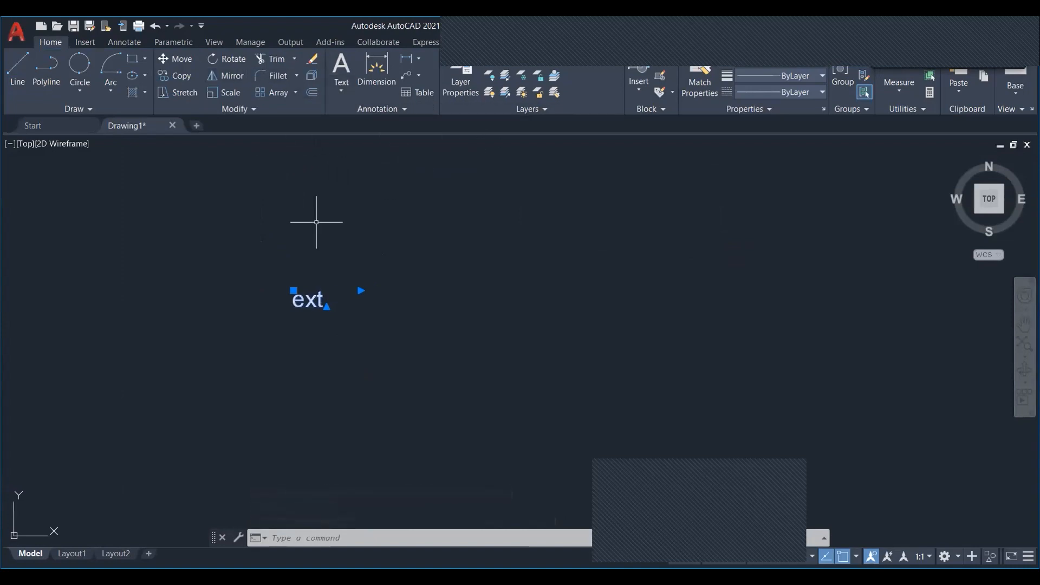
middle_click_drag(321, 235, 333, 227)
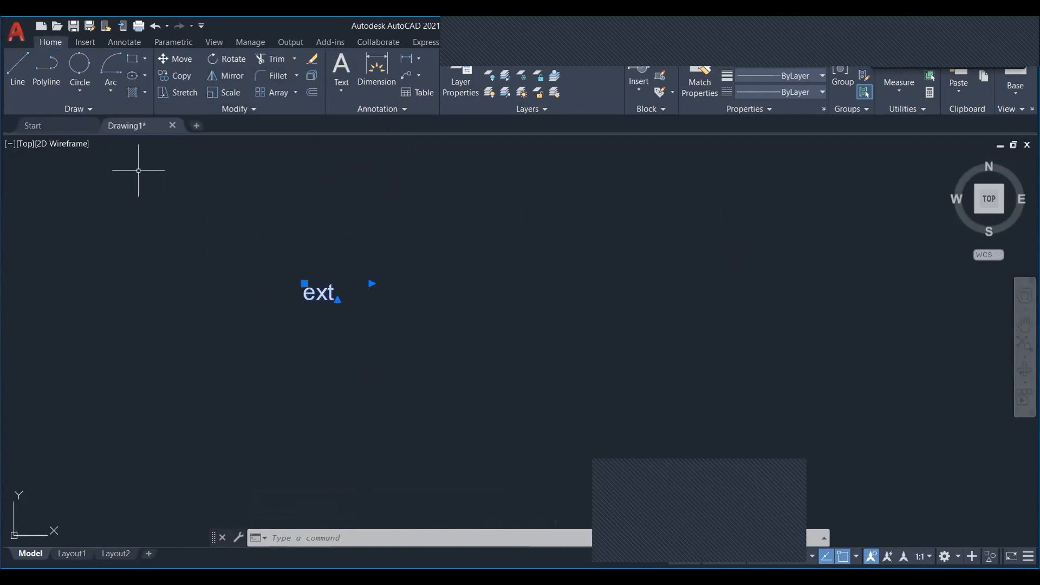
scroll(228, 276, "down", 5)
scroll(340, 272, "down", 10)
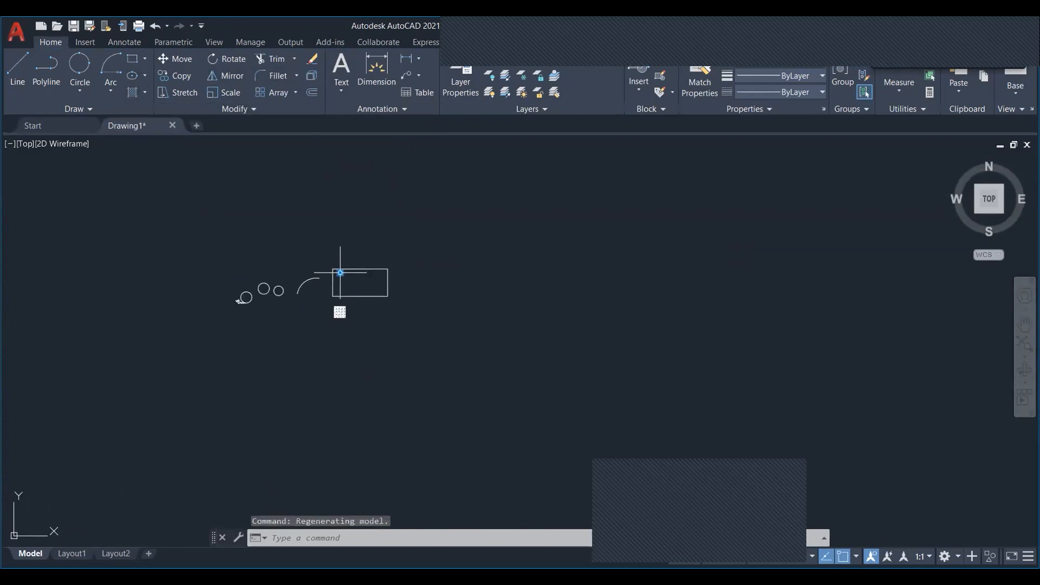
- Shrink the middle circle with its upper quadrant grip and shift it closer to the circle on its right
scroll(327, 336, "up", 6)
mouse_move(244, 301)
middle_mouse_down()
mouse_move(278, 353)
mouse_move(244, 383)
mouse_move(227, 378)
mouse_move(244, 390)
mouse_move(372, 376)
middle_mouse_up()
scroll(304, 351, "up", 4)
scroll(189, 369, "up", 2)
middle_click_drag(196, 336, 296, 396)
middle_click_drag(596, 381, 472, 436)
left_click(524, 429)
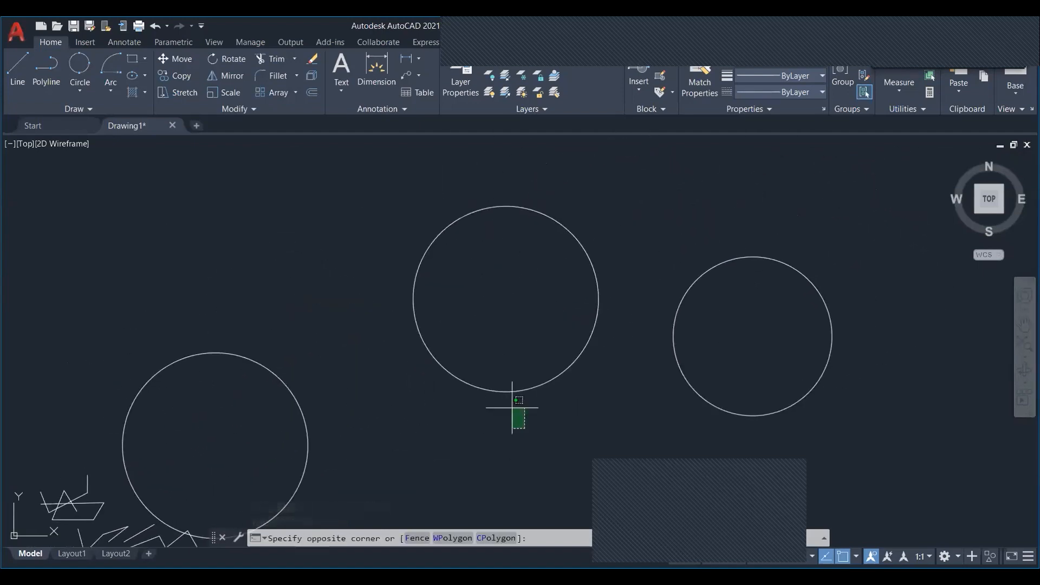
left_click(491, 375)
middle_click(389, 304)
middle_click_drag(419, 305, 430, 313)
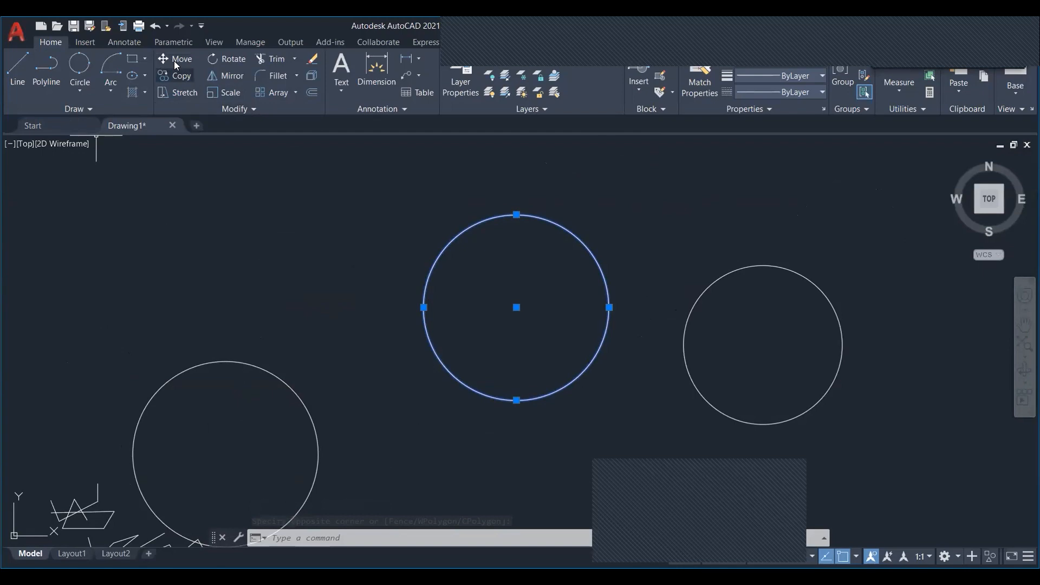
mouse_move(494, 262)
left_mouse_down()
mouse_move(451, 243)
mouse_move(417, 260)
left_mouse_up()
mouse_move(437, 318)
middle_mouse_down()
mouse_move(469, 326)
mouse_move(472, 311)
mouse_move(486, 317)
middle_mouse_up()
mouse_move(567, 222)
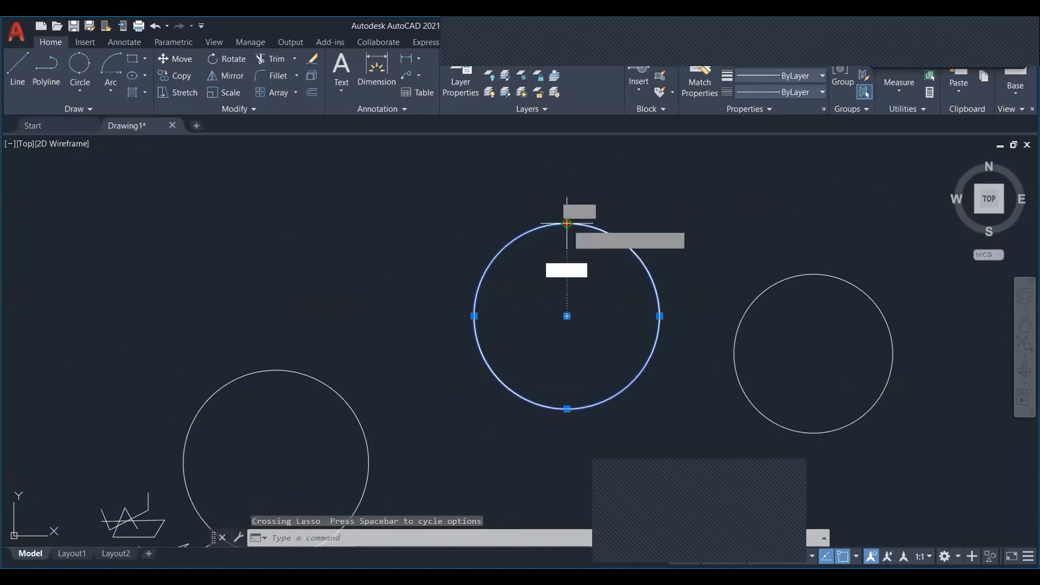
left_click(542, 263)
- Move the zigzag polyline away from the scribbled lines to just below the leftmost circle and select it again
middle_click_drag(233, 351, 316, 213)
scroll(394, 285, "down", 2)
middle_click_drag(393, 287, 411, 270)
scroll(345, 368, "up", 4)
left_click(386, 331)
left_click_drag(391, 329, 547, 380)
left_click(547, 380)
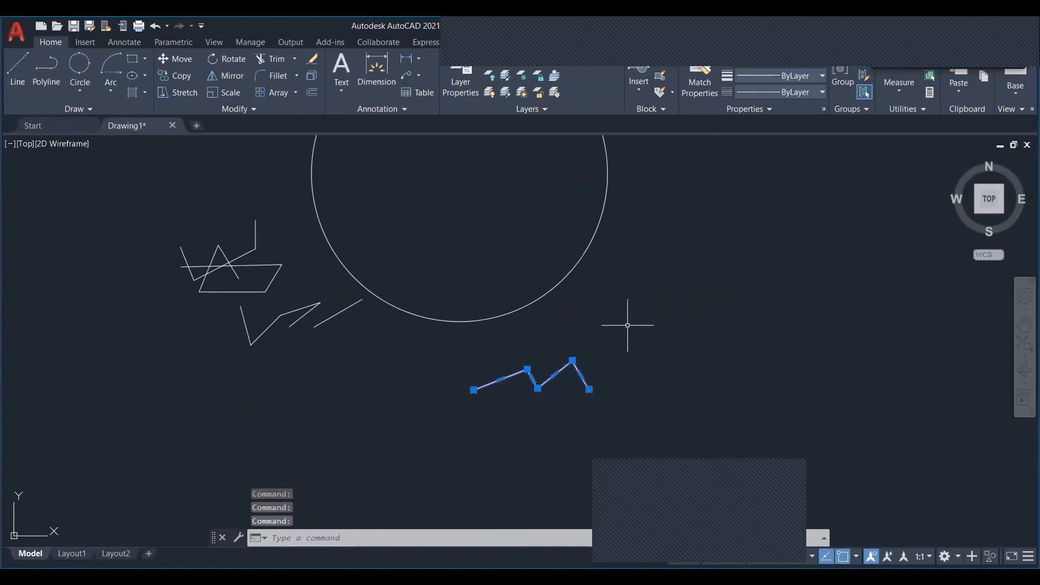
- Move the zigzag polyline up beside the lower right of the leftmost circle in two shifts
middle_click_drag(611, 337, 507, 368)
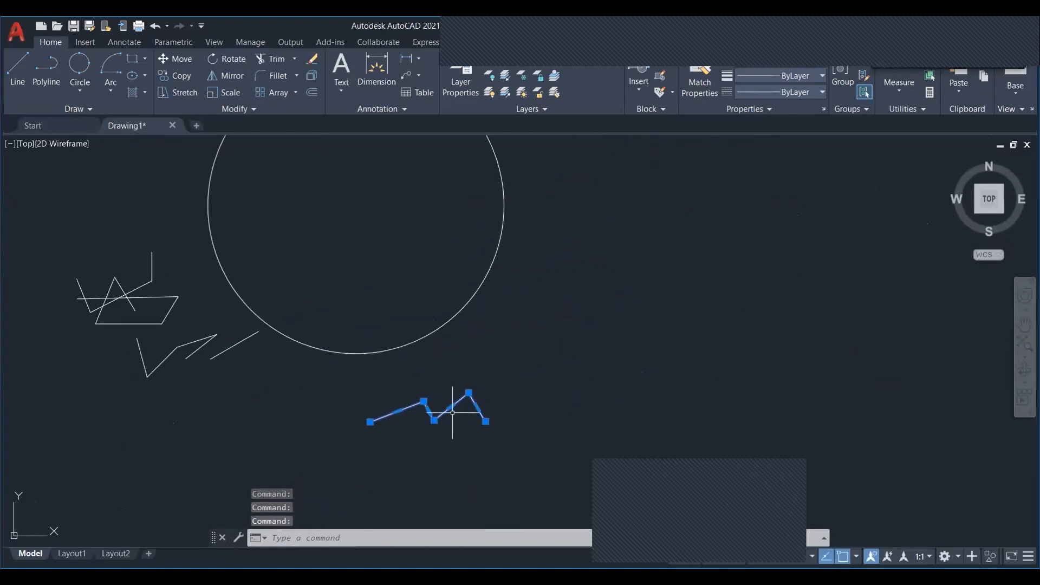
left_click_drag(449, 409, 563, 314)
scroll(551, 348, "up", 4)
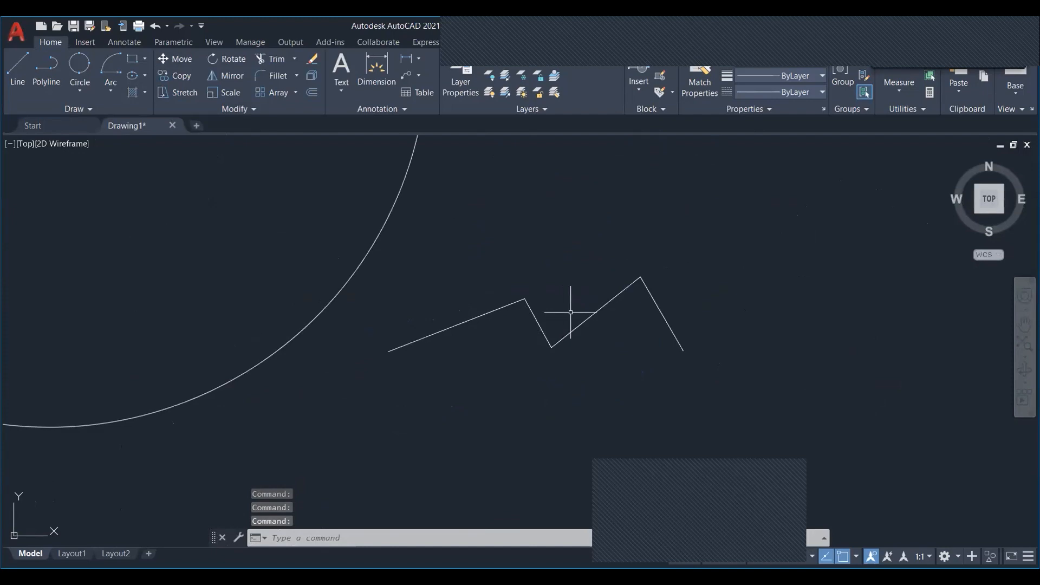
left_click(590, 315)
middle_click_drag(590, 315, 551, 401)
left_click_drag(534, 414, 563, 270)
middle_click_drag(543, 307, 507, 386)
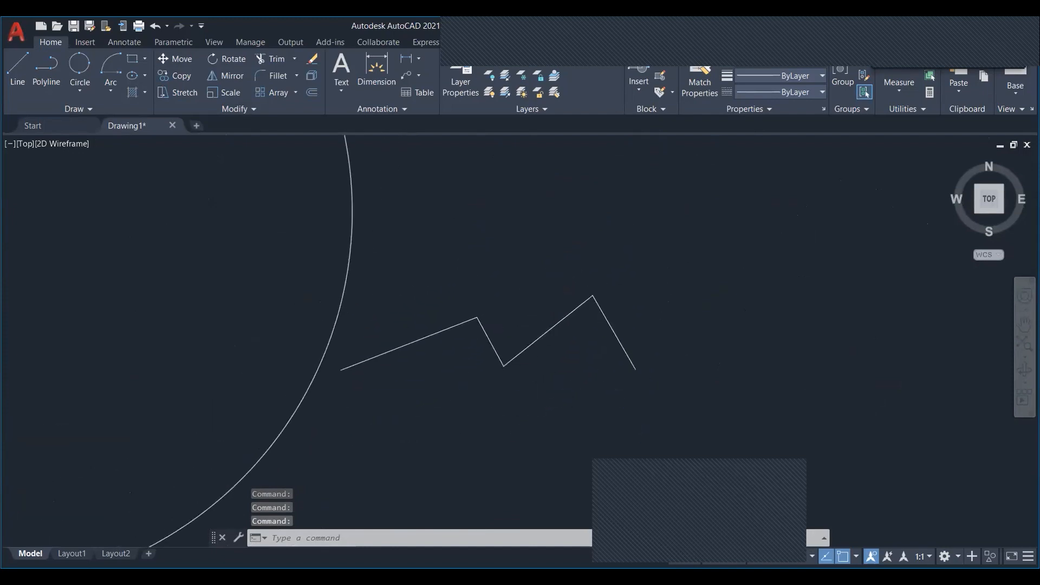
left_click(566, 359)
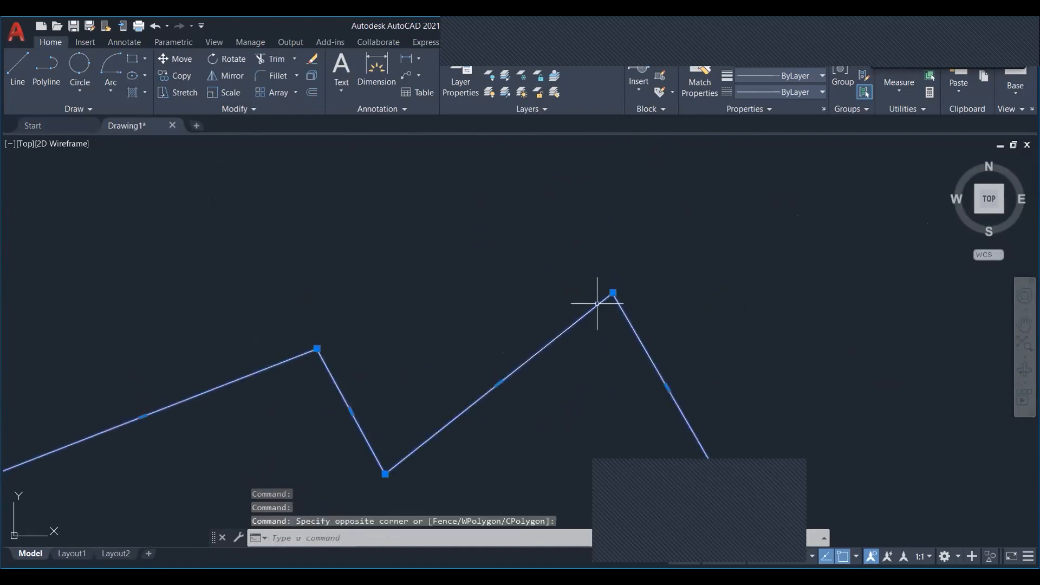
left_click(563, 362)
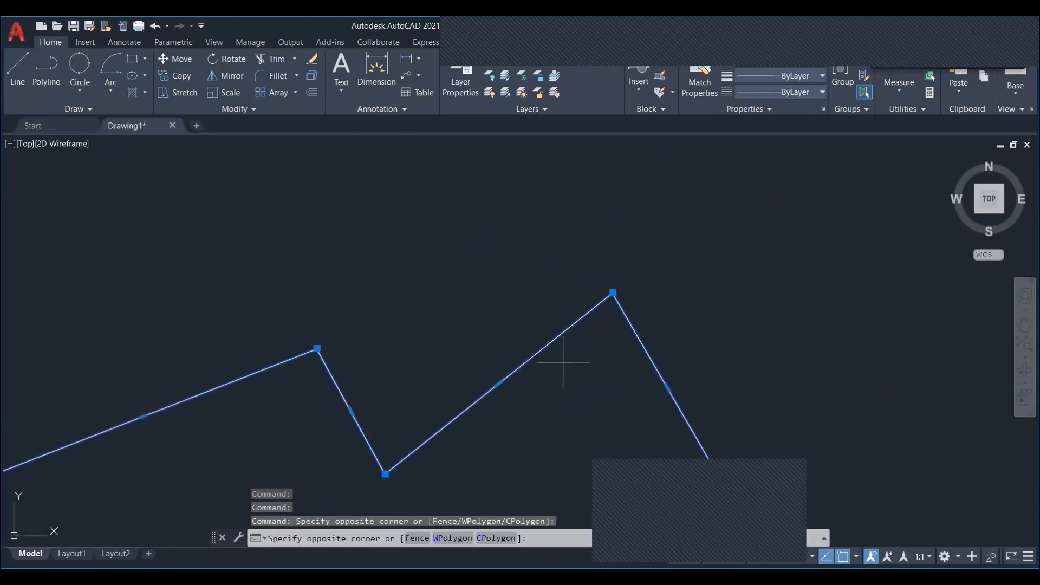
left_click(563, 362)
scroll(504, 331, "down", 8)
middle_click_drag(485, 318, 513, 356)
scroll(513, 357, "down", 4)
scroll(515, 367, "up", 4)
scroll(488, 383, "up", 2)
scroll(426, 375, "up", 4)
left_click(513, 395)
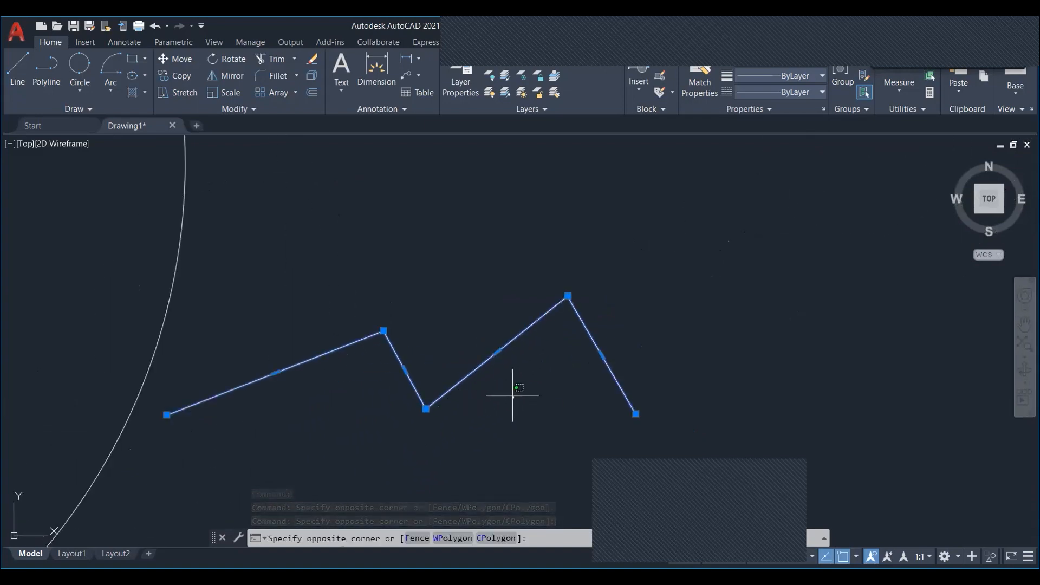
left_click(513, 395)
middle_click_drag(428, 277, 454, 316)
key("Escape")
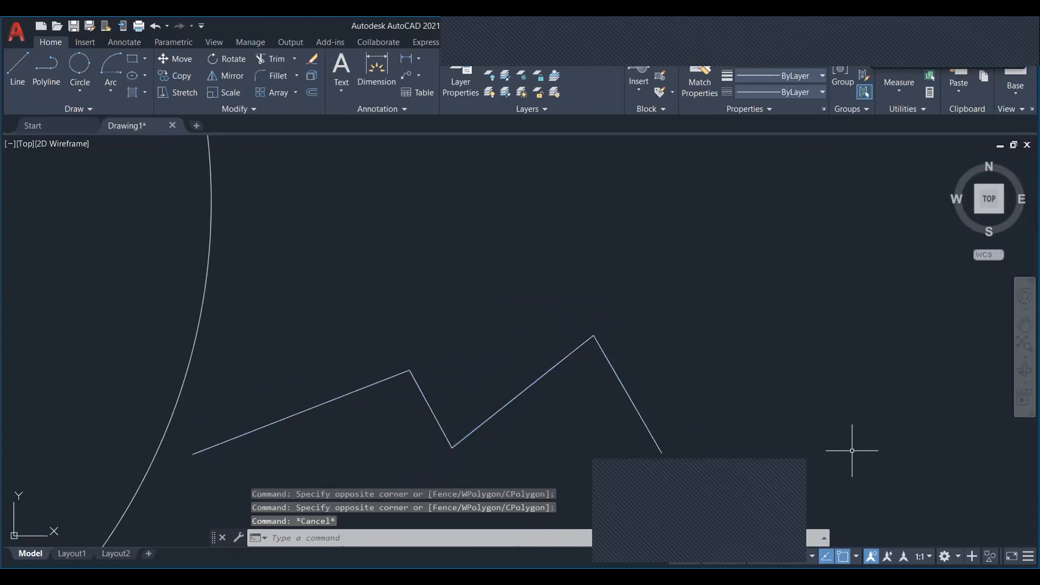
- Use the Move command to place the zigzag polyline's highest vertex on the top quadrant of the leftmost circle
middle_click_drag(686, 340, 638, 348)
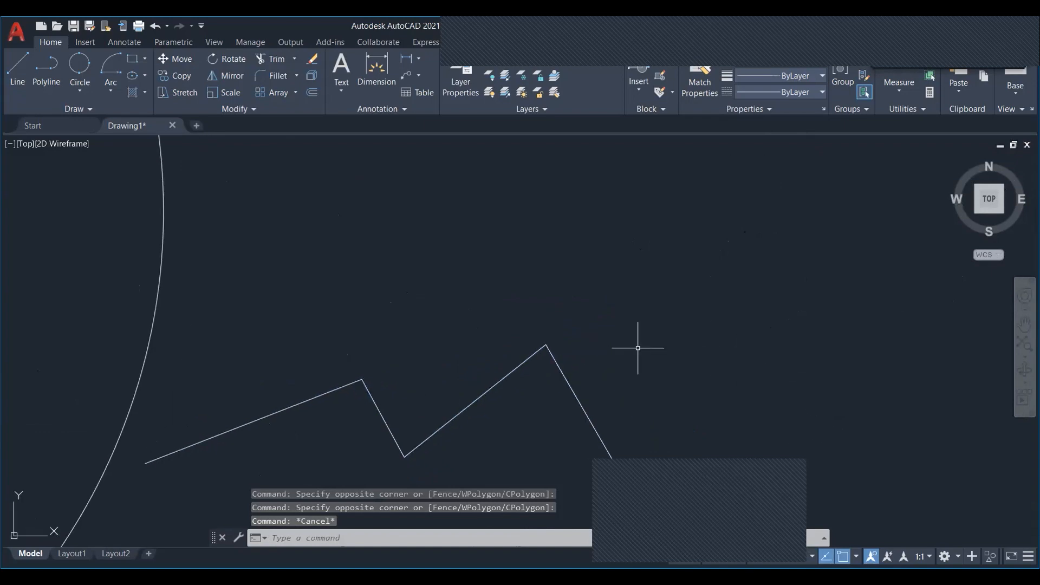
type("M")
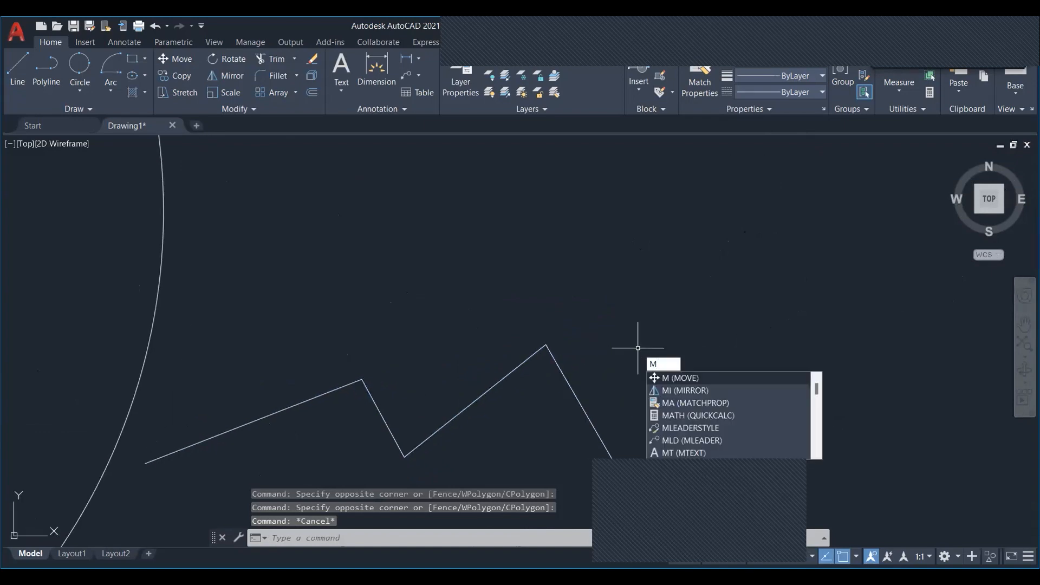
key("Return")
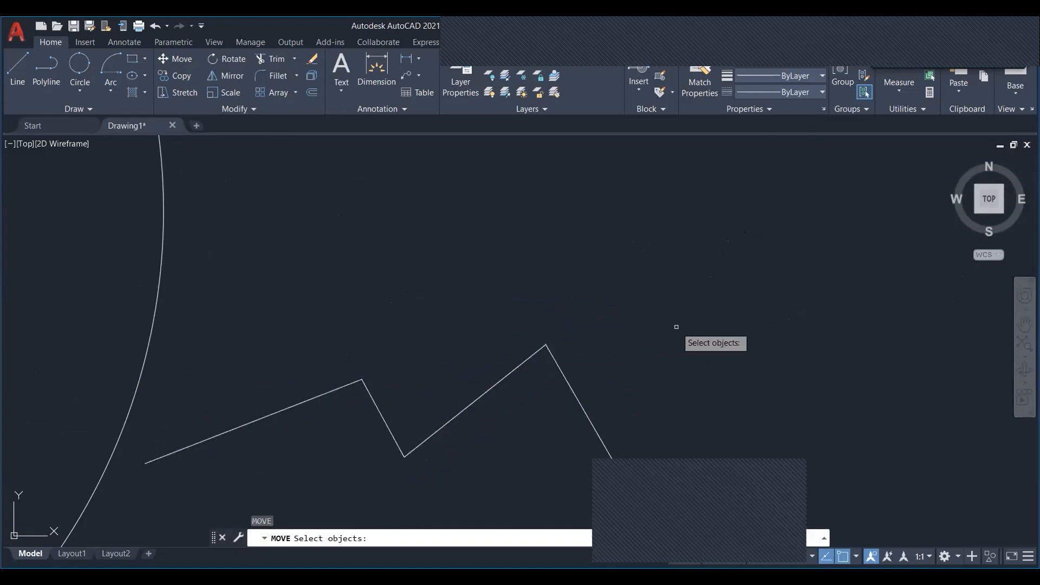
scroll(676, 327, "up", 2)
scroll(676, 327, "down", 2)
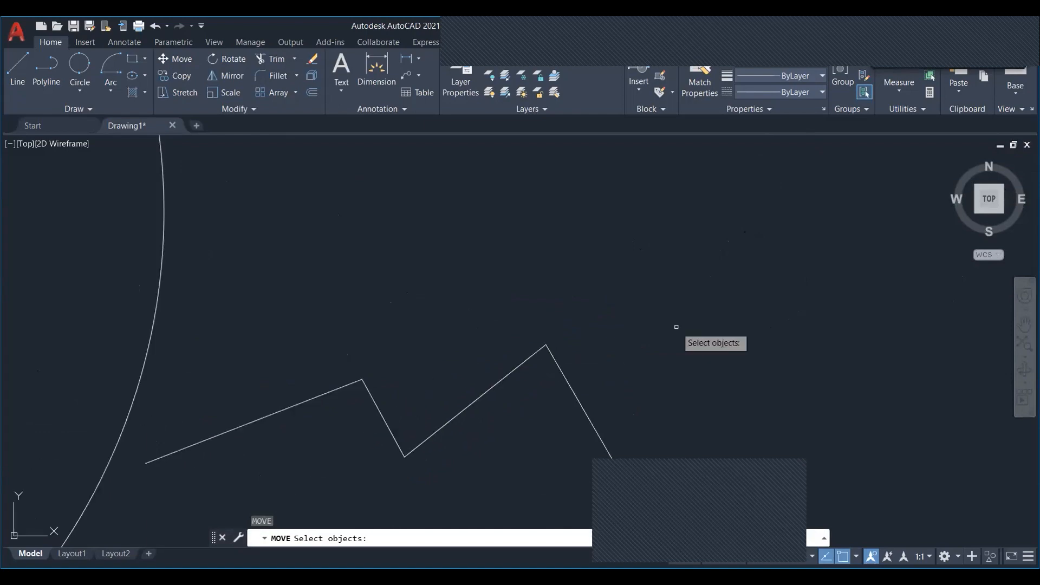
middle_click_drag(676, 326, 681, 314)
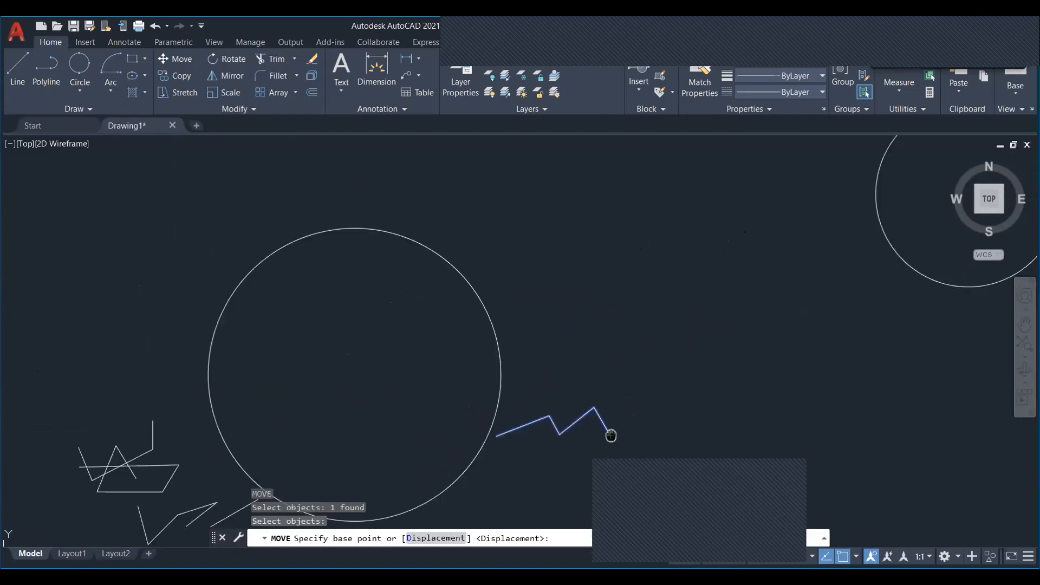
middle_click_drag(610, 435, 605, 443)
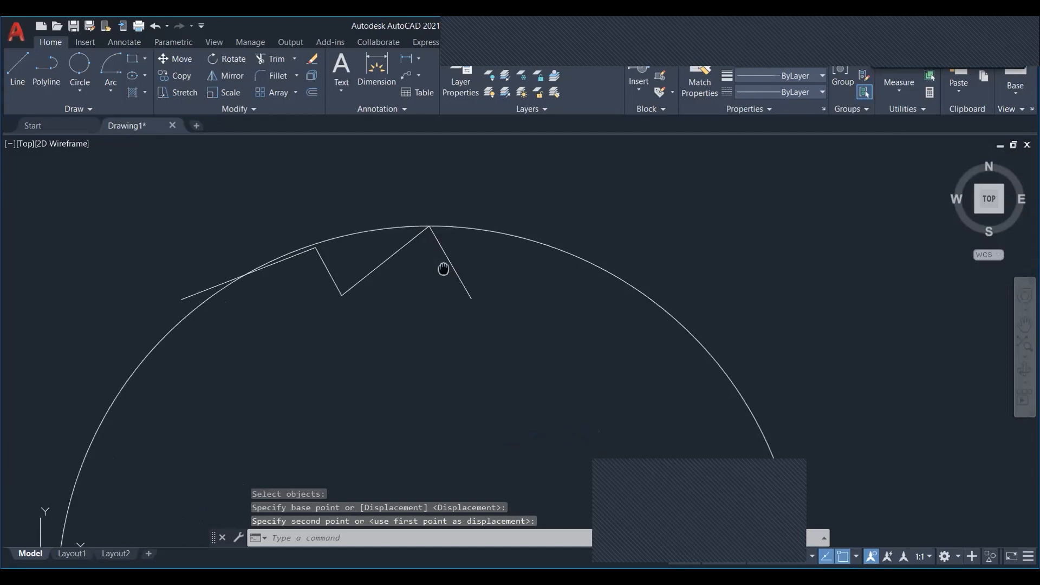
- Copy the small circle twice into the space between it and the leftmost circle, one copy higher than the other
scroll(444, 269, "up", 2)
scroll(622, 364, "down", 4)
middle_click_drag(622, 364, 284, 316)
scroll(480, 304, "up", 2)
scroll(480, 303, "down", 4)
scroll(472, 281, "down", 4)
scroll(564, 311, "up", 4)
middle_click_drag(480, 324, 509, 339)
middle_click_drag(416, 325, 420, 343)
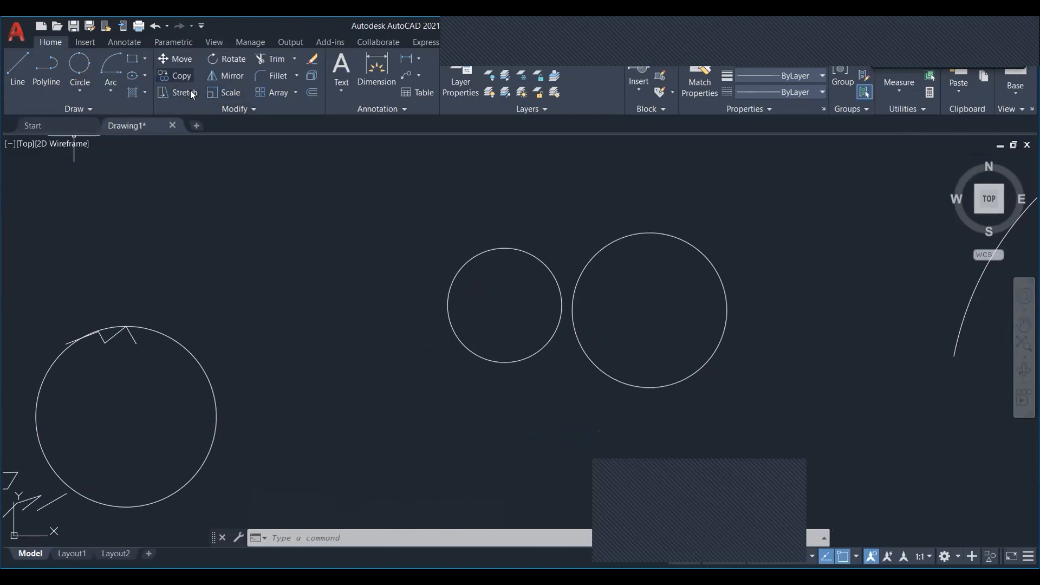
left_click(518, 382)
left_click(474, 328)
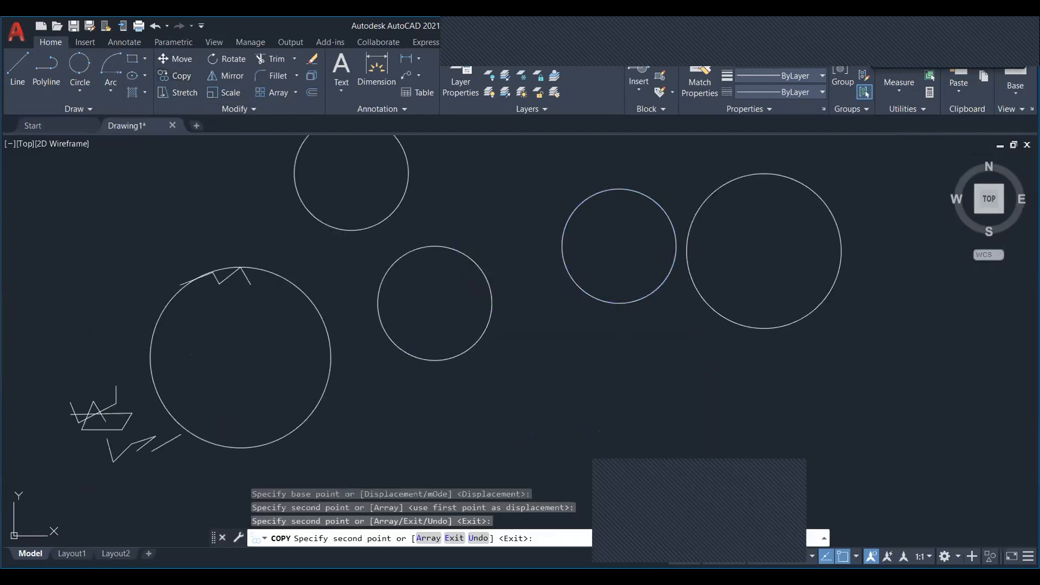
key("Escape")
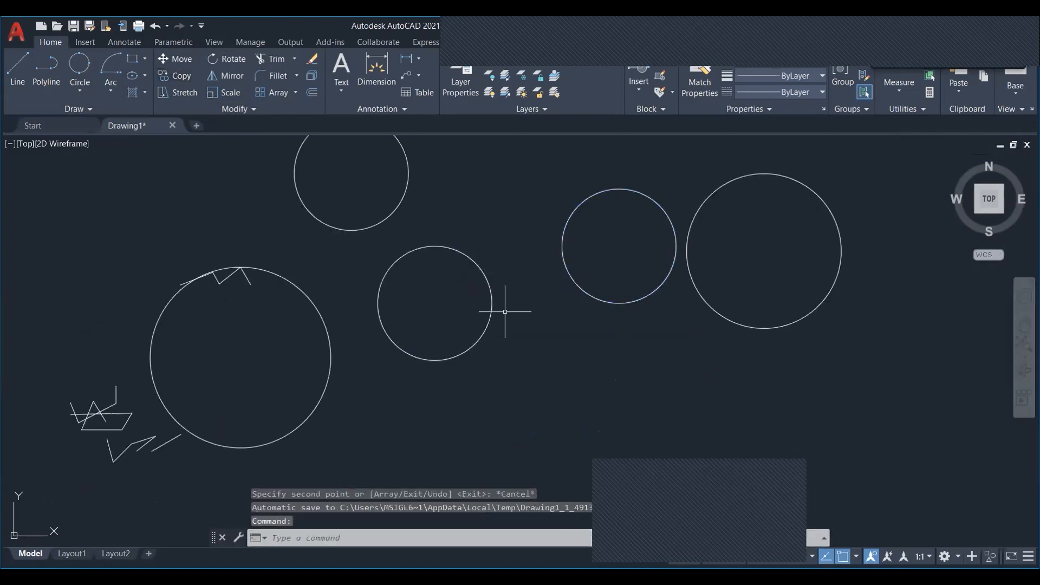
mouse_move(475, 293)
middle_mouse_down()
mouse_move(551, 334)
mouse_move(514, 349)
mouse_move(520, 303)
middle_mouse_up()
scroll(519, 300, "down", 5)
scroll(499, 315, "up", 4)
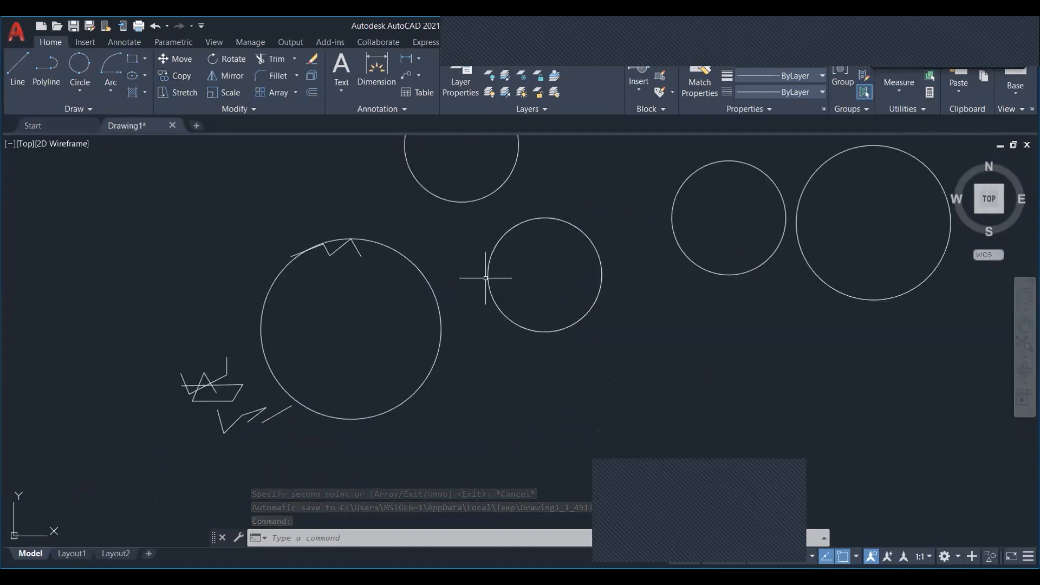
middle_click_drag(456, 213, 460, 244)
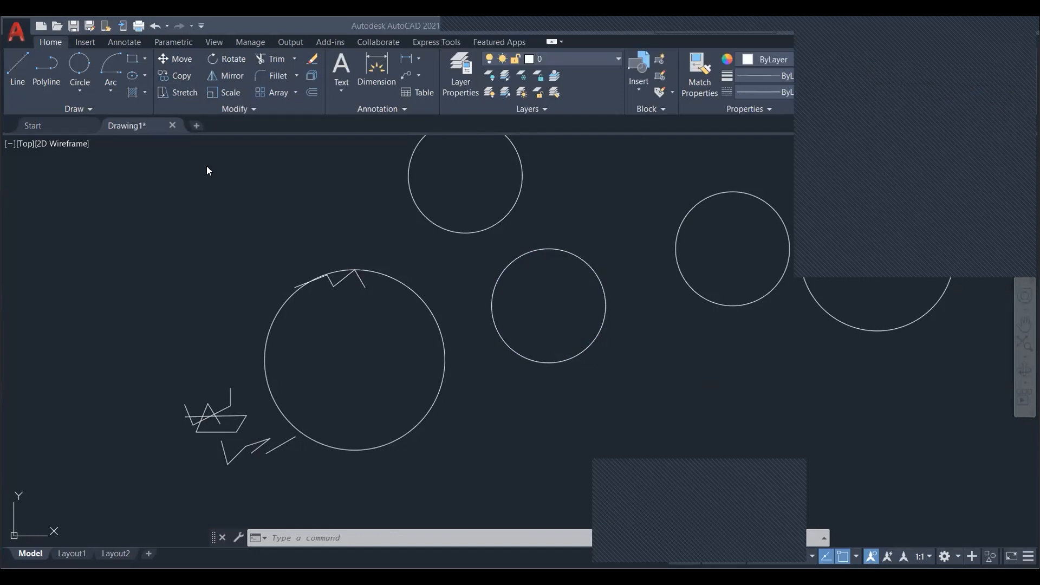
middle_click_drag(284, 239, 285, 249)
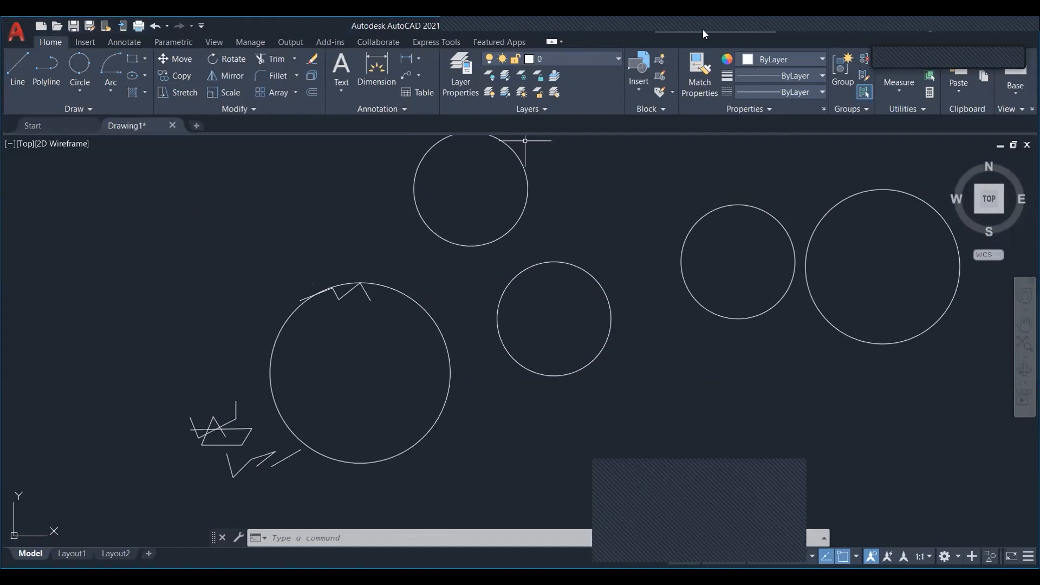
mouse_move(358, 223)
middle_mouse_down()
mouse_move(311, 225)
mouse_move(337, 255)
mouse_move(296, 244)
middle_mouse_up()
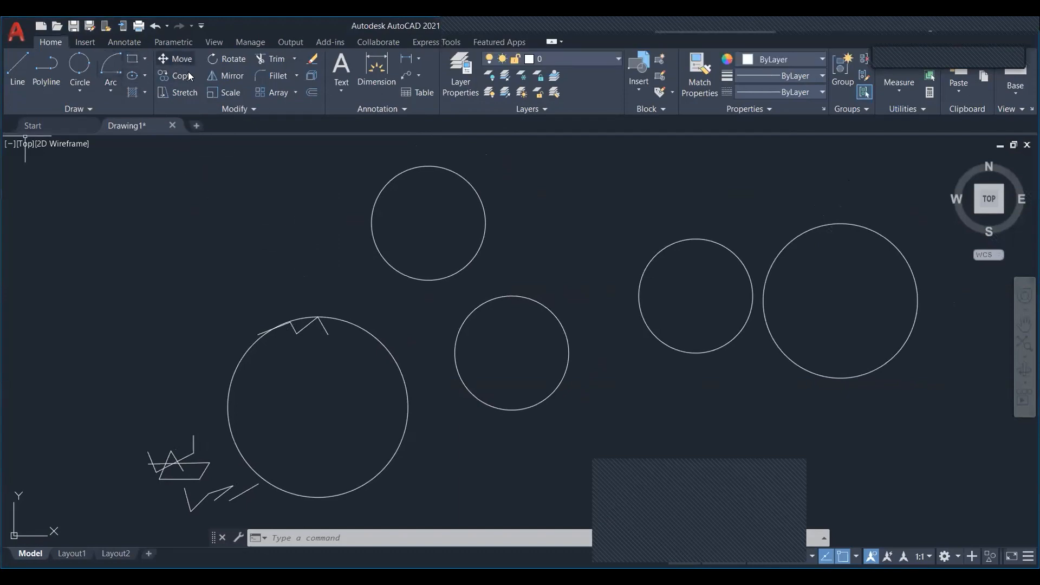
left_click(541, 216)
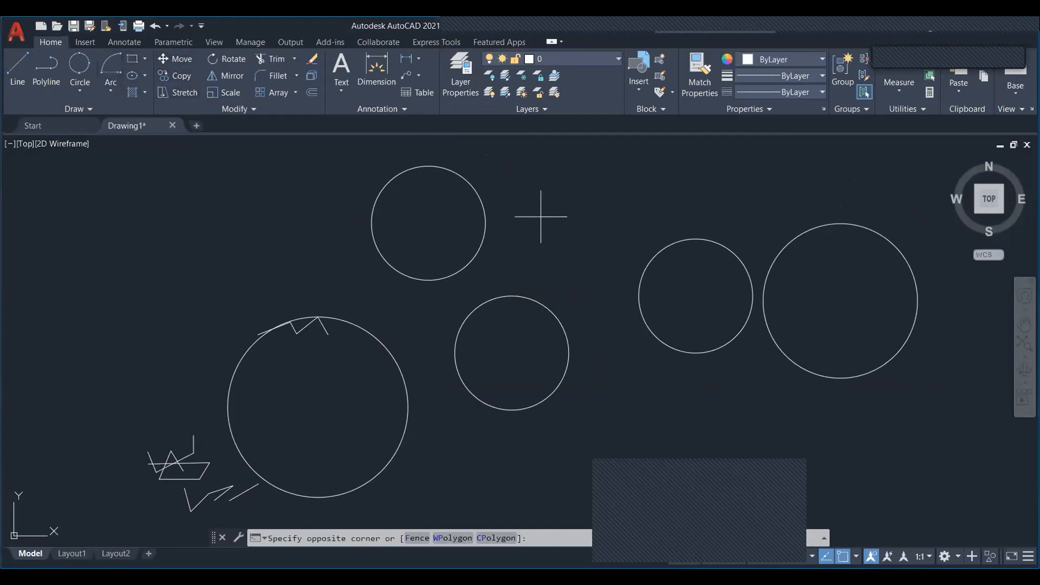
left_click(336, 218)
middle_click_drag(337, 218, 432, 213)
key("Escape")
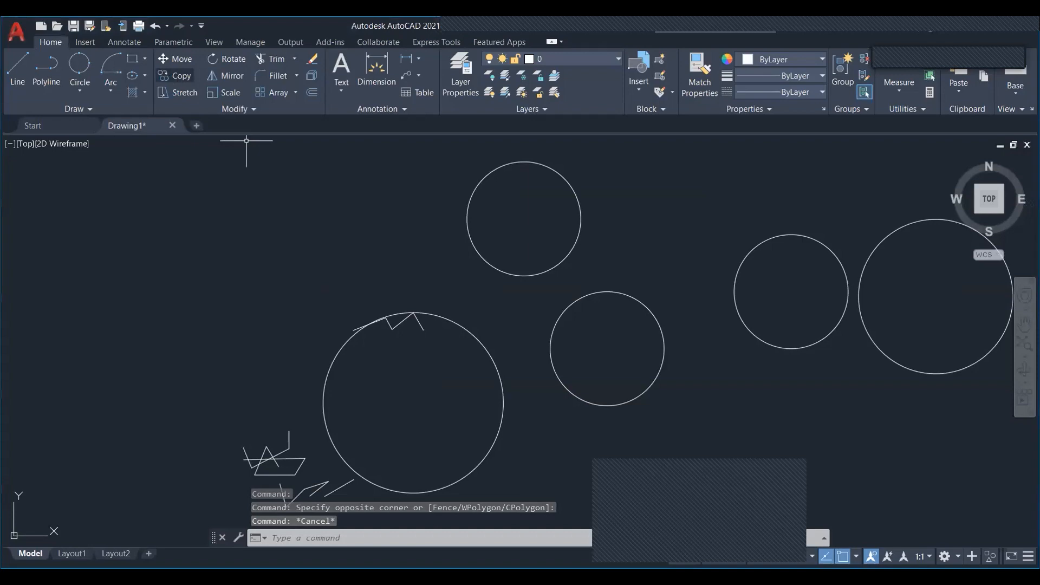
- Copy the uppermost small circle with the Copy command, using its right quadrant as the base point
left_click(175, 75)
left_click(572, 191)
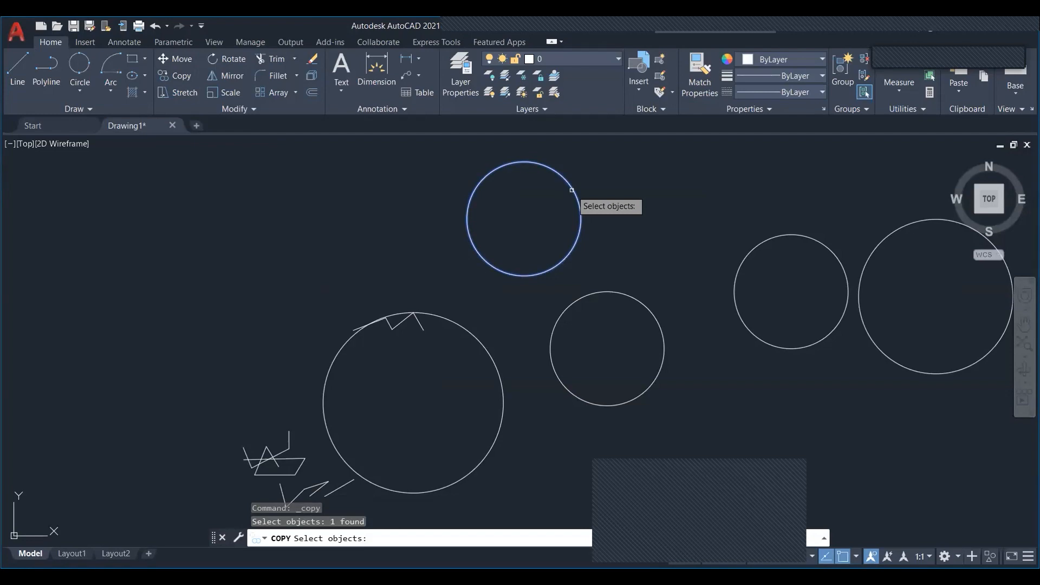
key("Return")
left_click(581, 219)
key("Escape")
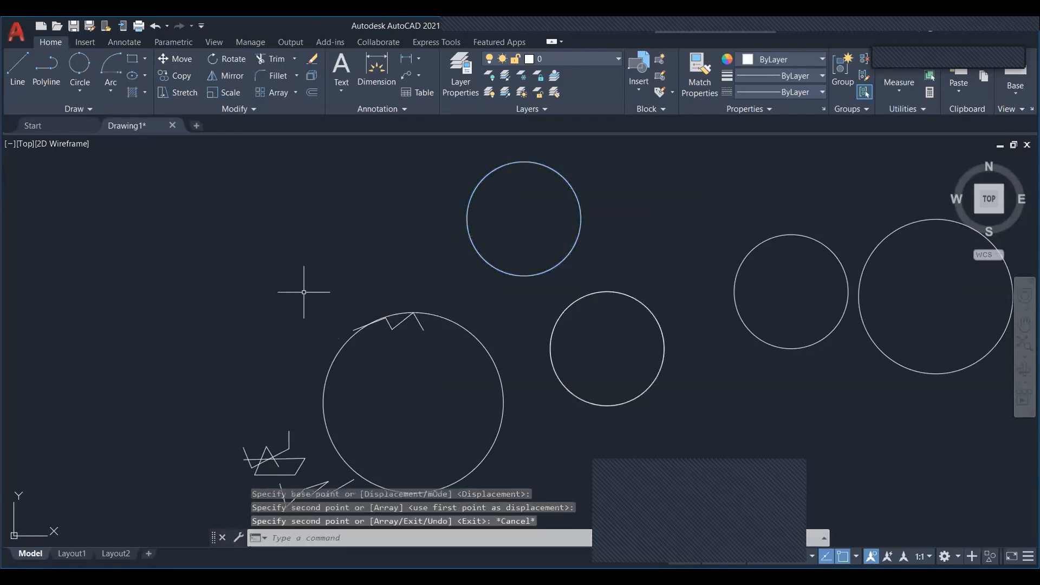
scroll(410, 270, "down", 2)
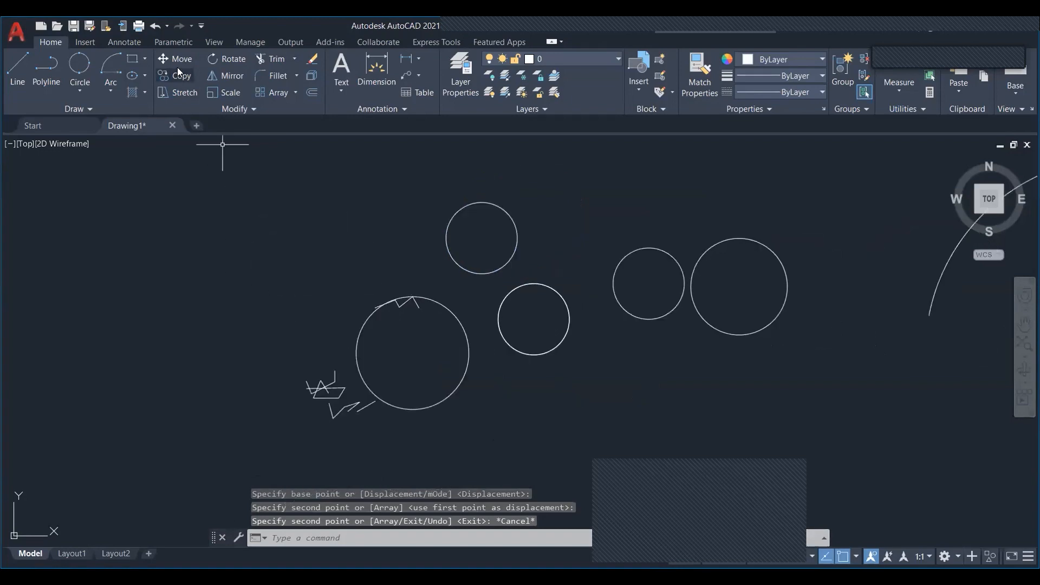
scroll(428, 162, "down", 3)
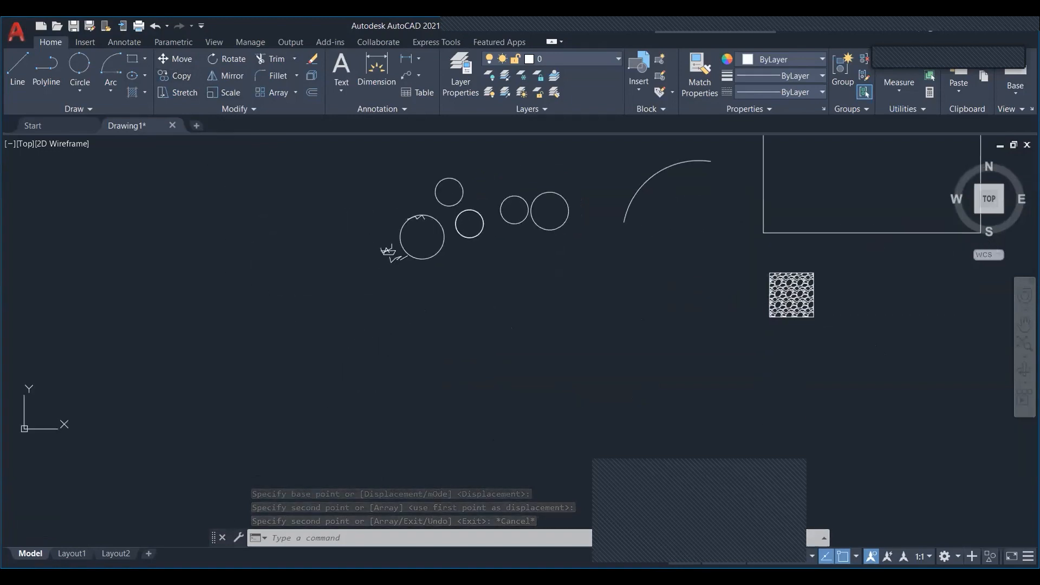
middle_click_drag(536, 239, 498, 280)
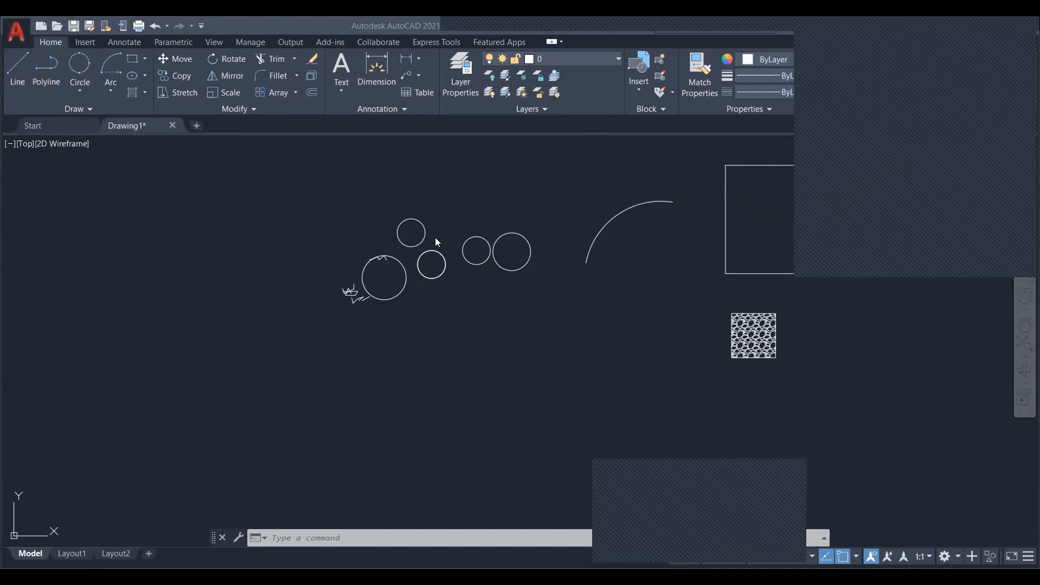
scroll(436, 239, "down", 2)
middle_click_drag(303, 258, 268, 292)
scroll(331, 316, "up", 4)
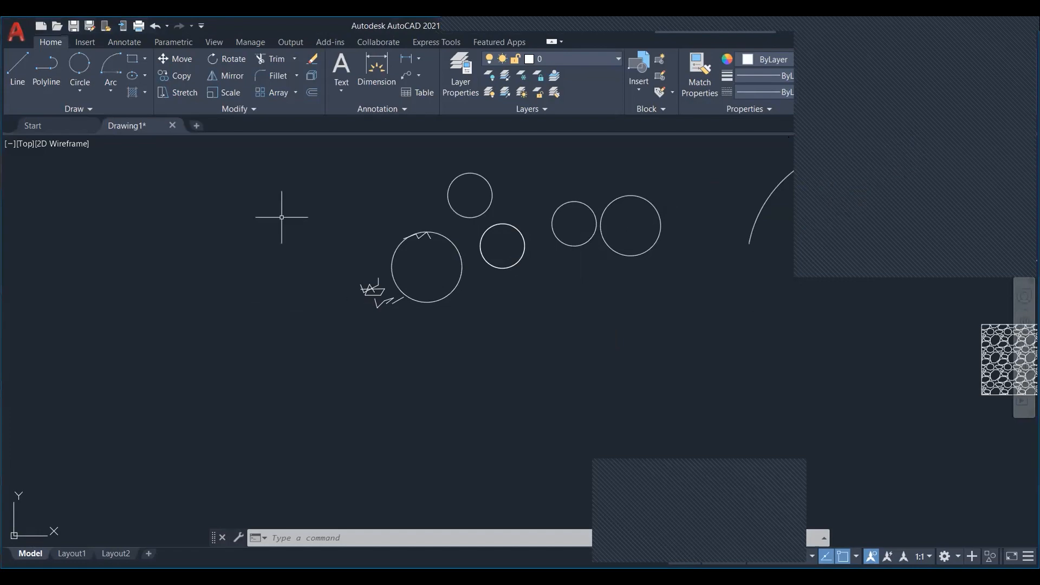
- Draw a large rectangle, a smaller rectangle overlapping its right edge, a circle in the smaller one's right end and a nearly horizontal line through them
mouse_move(435, 309)
middle_mouse_down()
mouse_move(476, 205)
mouse_move(384, 272)
middle_mouse_up()
scroll(476, 204, "up", 2)
middle_click_drag(519, 343, 436, 343)
middle_click_drag(507, 299, 416, 362)
mouse_move(341, 274)
middle_mouse_down()
mouse_move(315, 277)
mouse_move(334, 285)
mouse_move(350, 272)
middle_mouse_up()
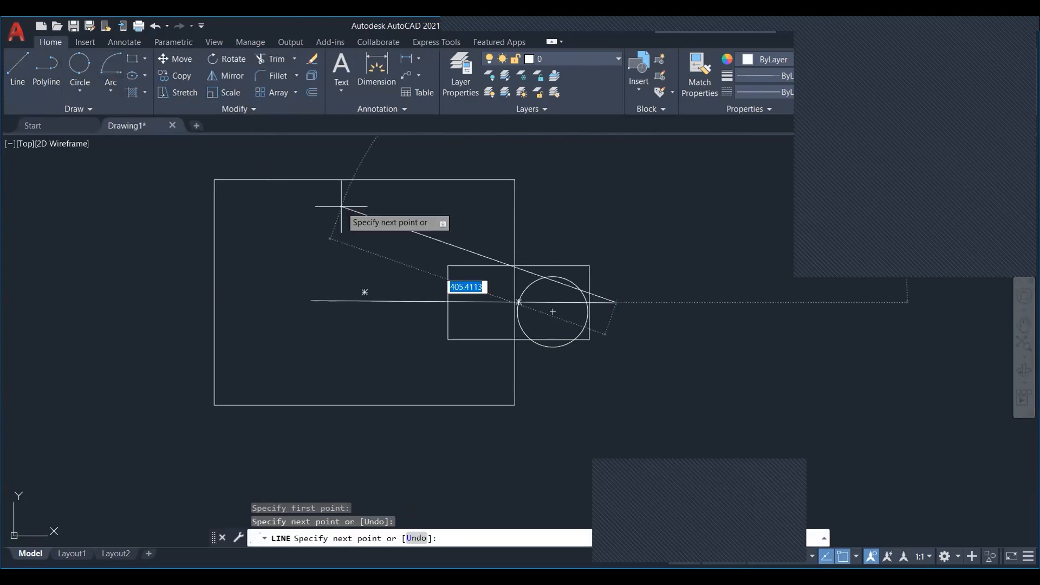
key("Escape")
middle_click_drag(423, 283, 400, 294)
middle_click_drag(346, 317, 341, 312)
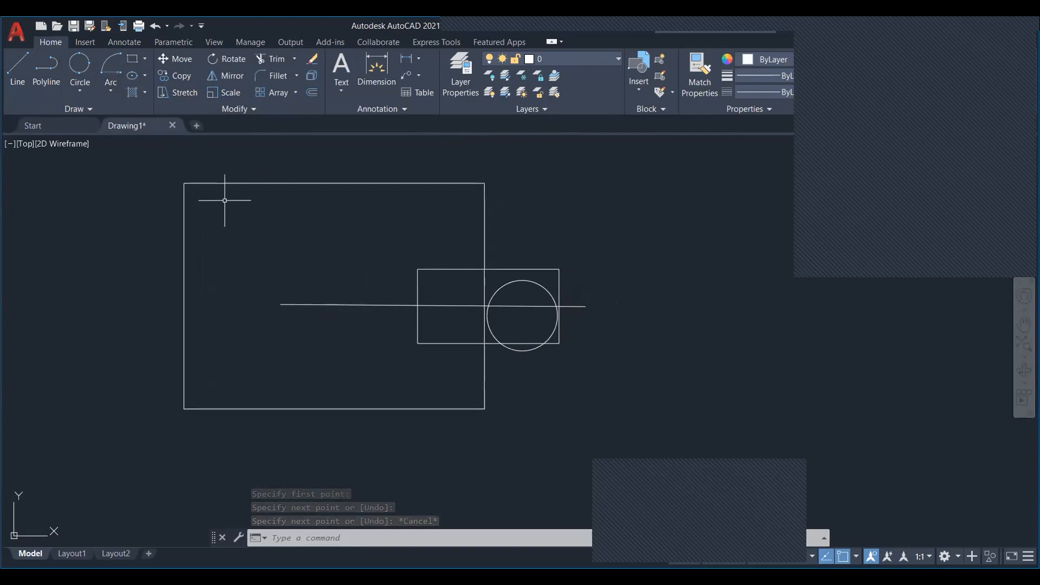
- Try to stretch the small rectangle and the line horizontally to the right with Ortho on, leaving the large rectangle out of the selection
left_click(179, 93)
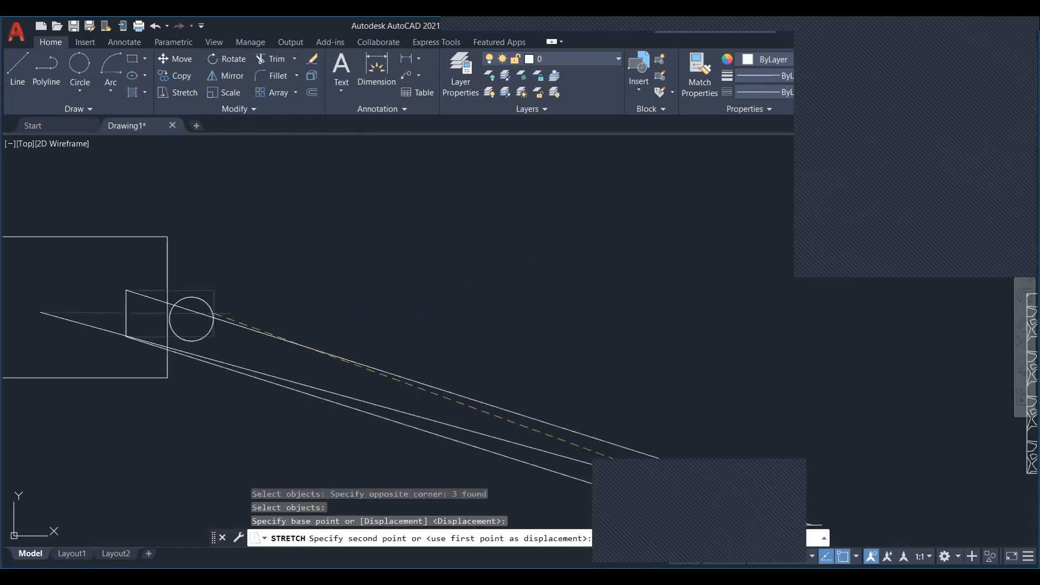
left_click(755, 562)
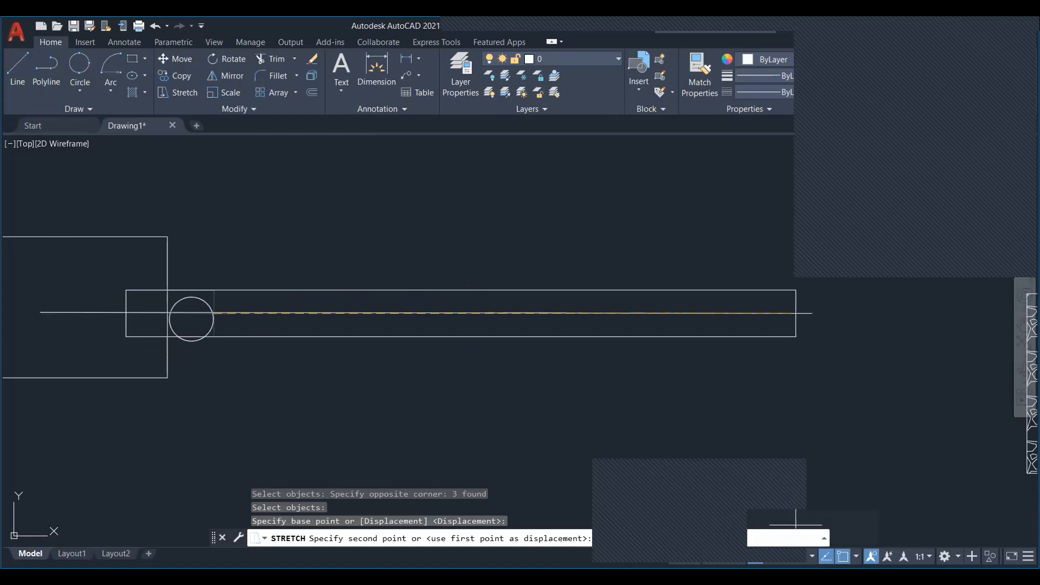
scroll(209, 316, "up", 4)
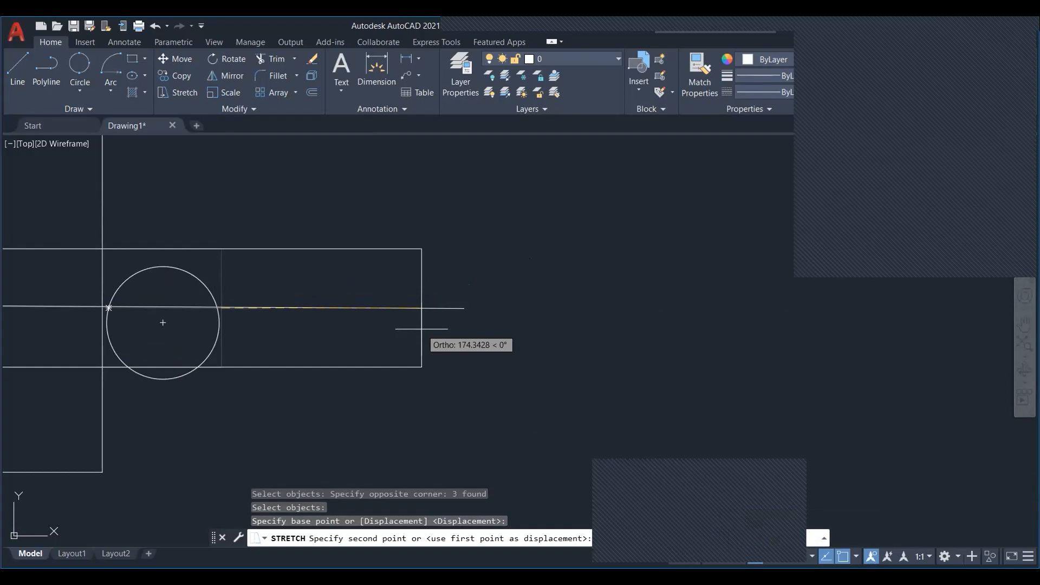
scroll(581, 302, "down", 2)
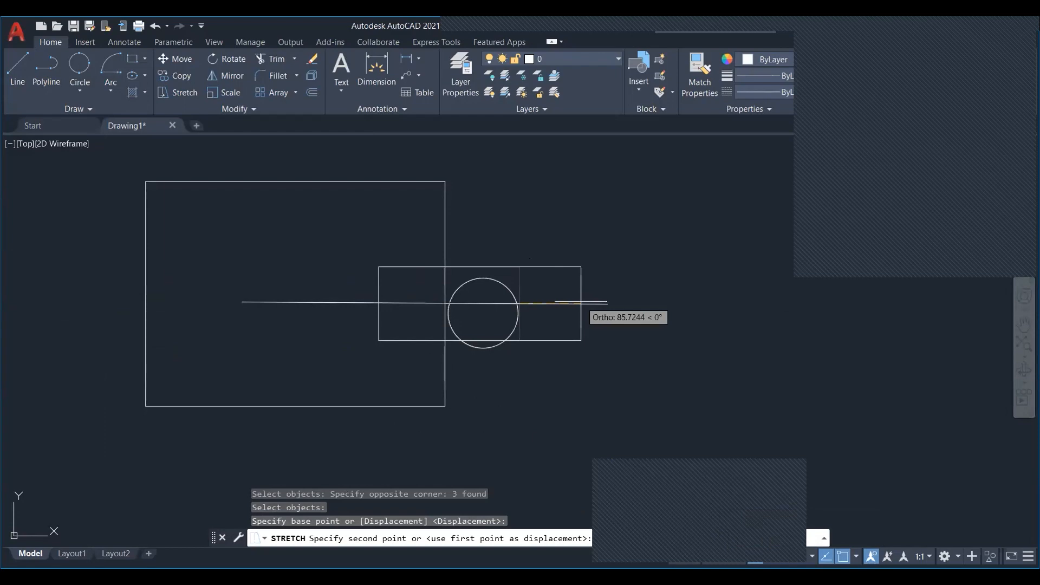
left_click(581, 301)
middle_click_drag(615, 304, 560, 303)
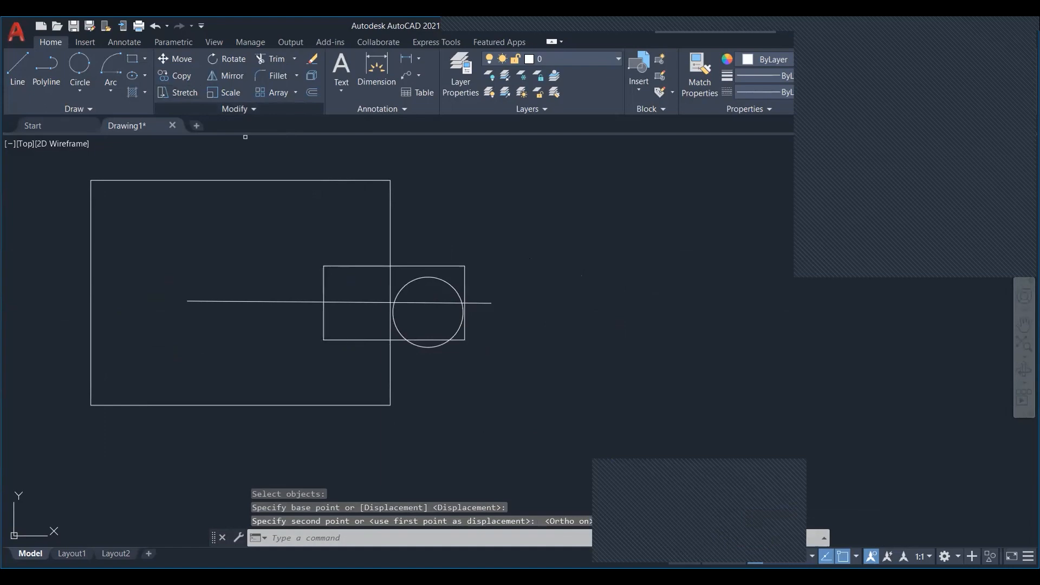
- Stretch the right ends of both rectangles and the line horizontally to the right, carrying the circle along
key("Return")
left_click(576, 494)
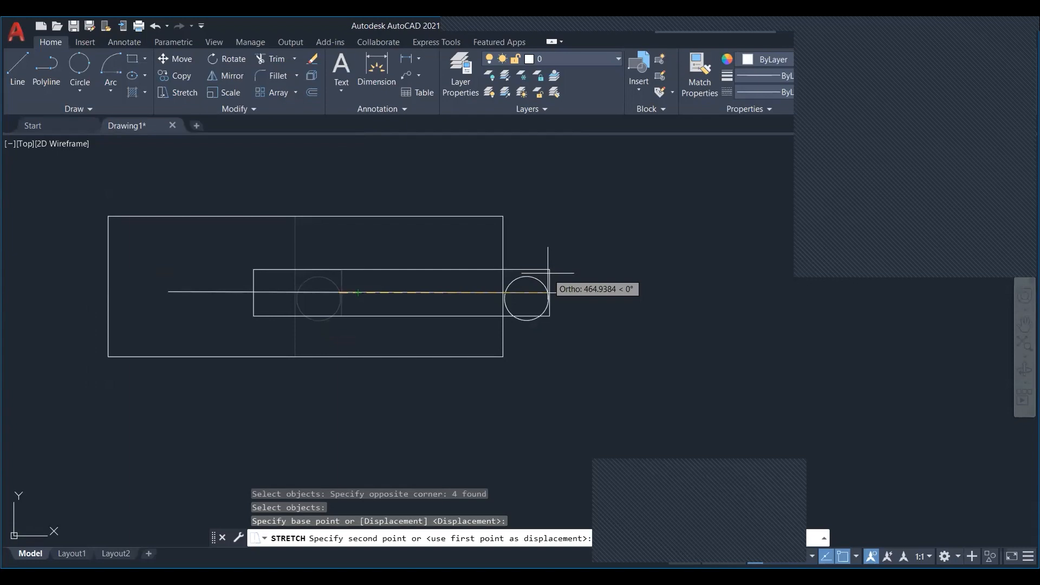
left_click(532, 292)
scroll(528, 295, "up", 1)
middle_click_drag(525, 298, 555, 309)
middle_click_drag(508, 334, 534, 344)
scroll(533, 343, "down", 2)
scroll(523, 341, "up", 4)
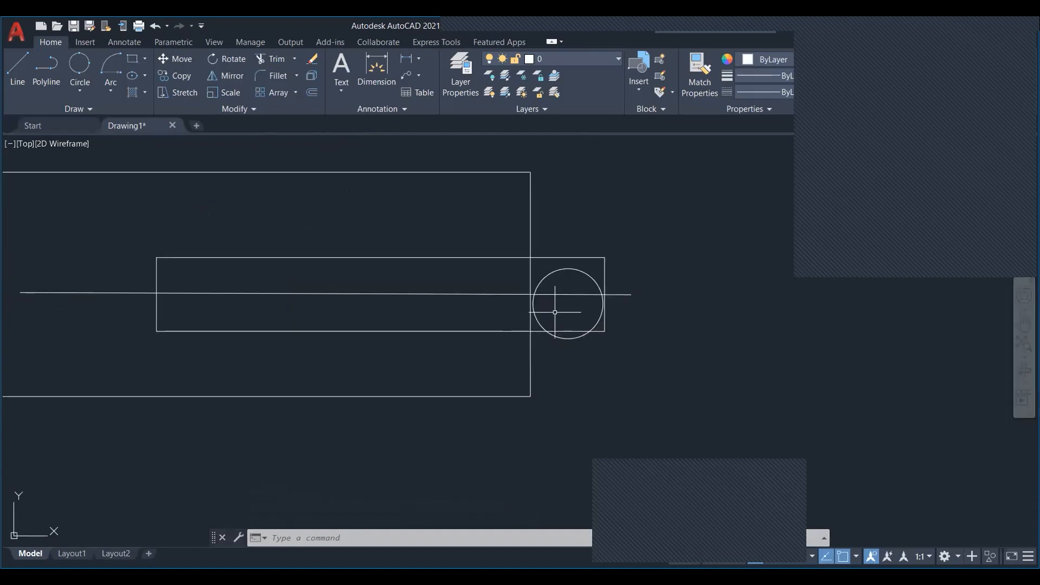
scroll(554, 316, "down", 2)
scroll(555, 318, "up", 4)
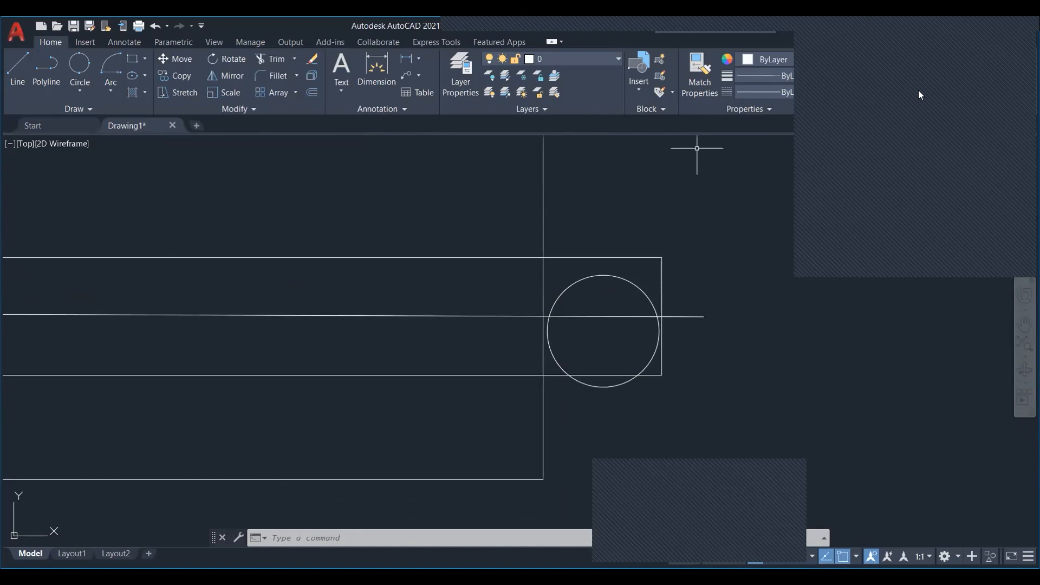
scroll(555, 286, "down", 8)
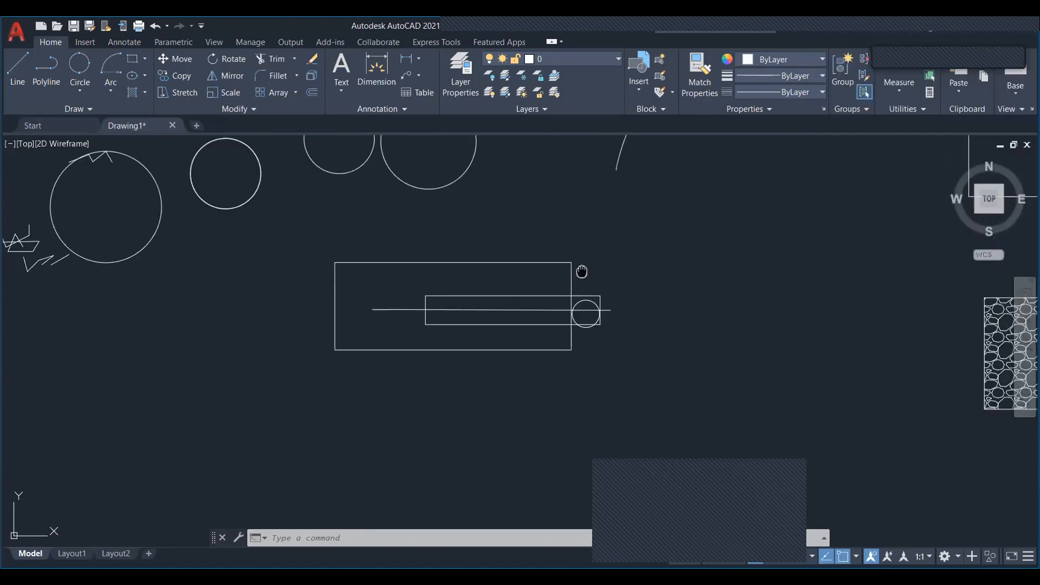
scroll(555, 285, "up", 2)
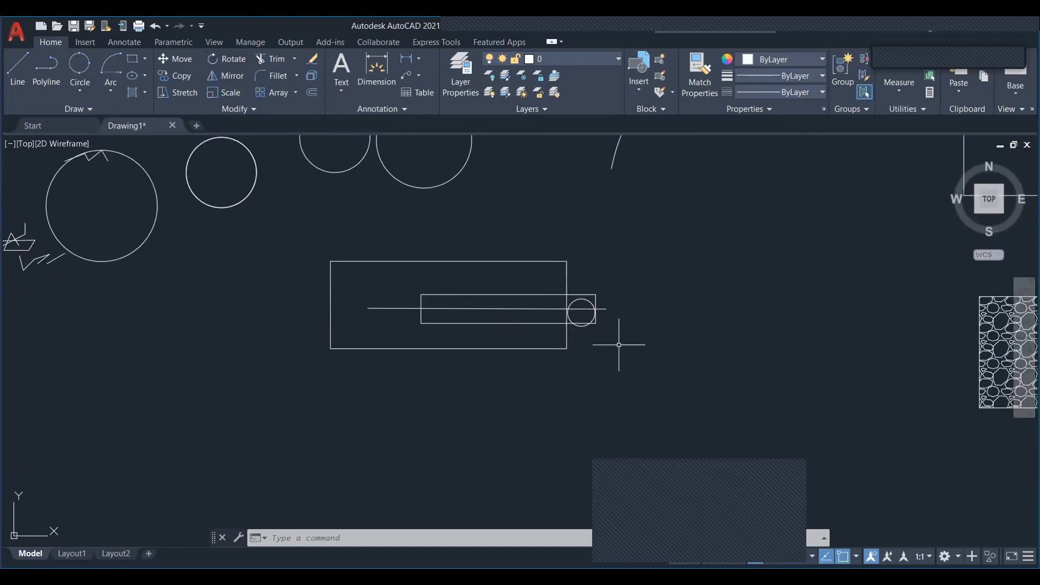
scroll(558, 292, "down", 2)
scroll(560, 287, "up", 4)
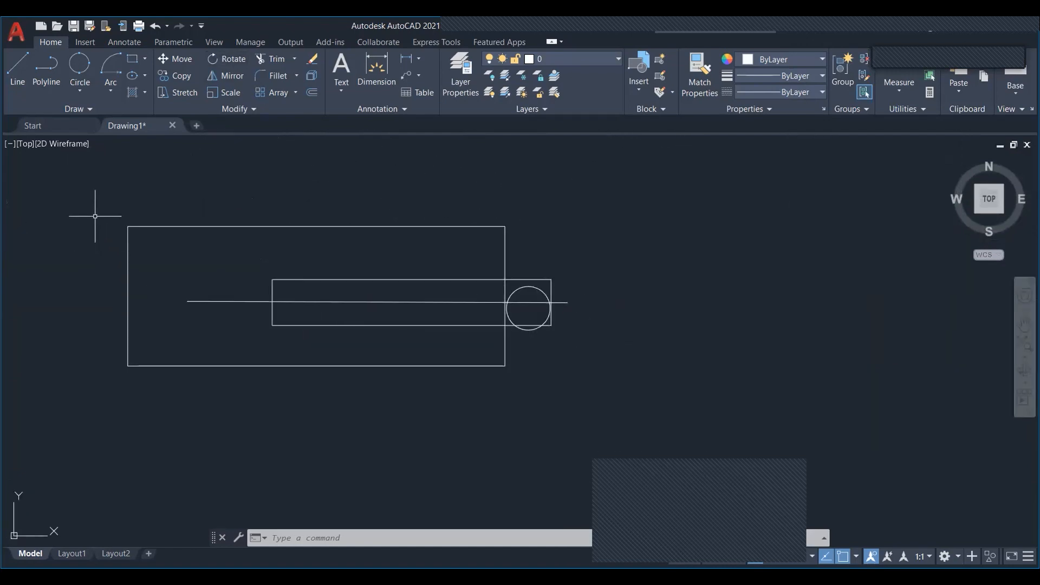
- Try to rotate both rectangles, the line and the circle freely about the line's right endpoint
middle_click_drag(161, 229, 219, 252)
middle_click_drag(325, 301, 328, 277)
left_click(154, 202)
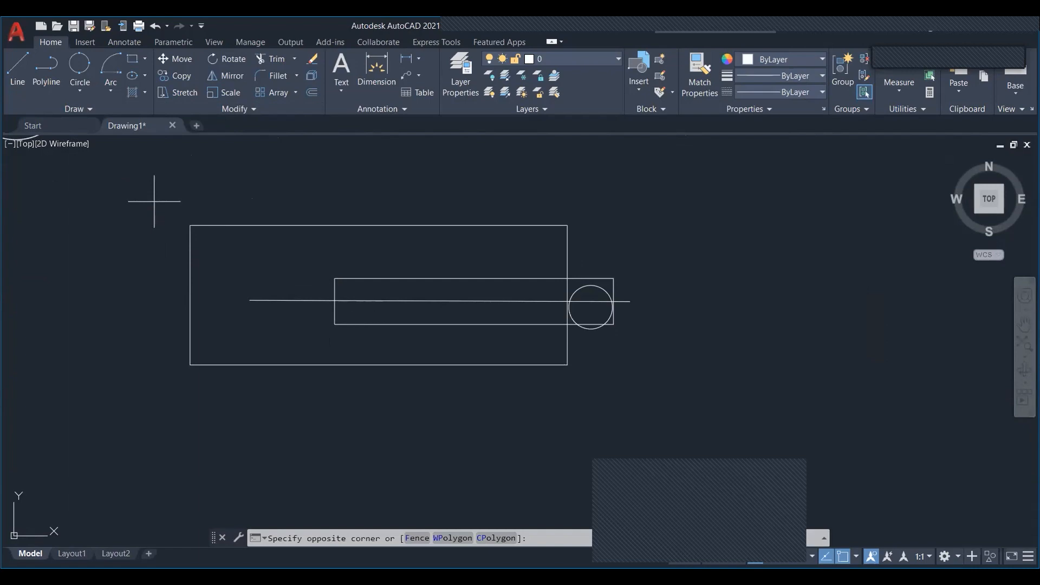
left_click(672, 399)
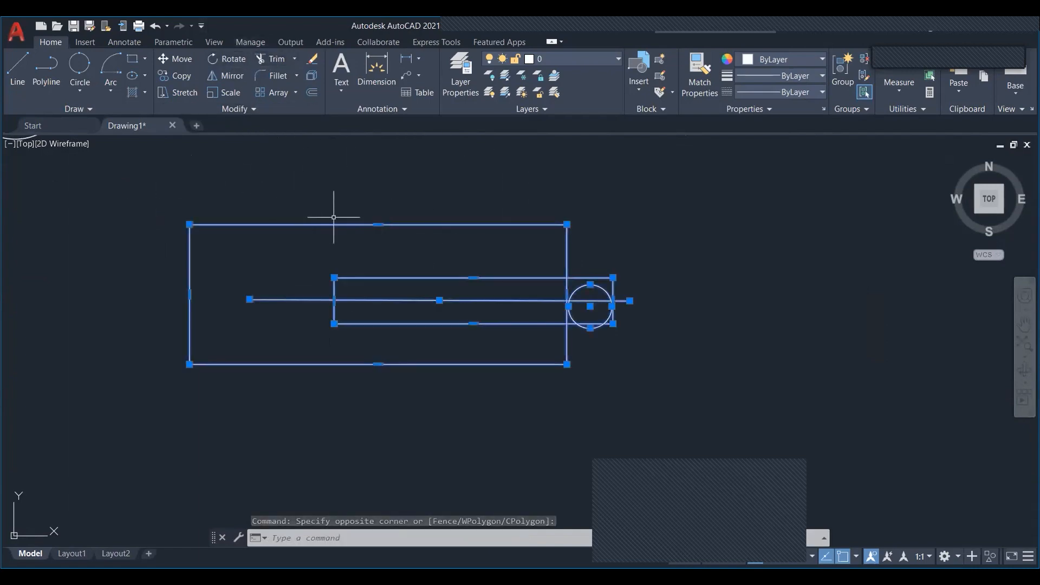
type("RO")
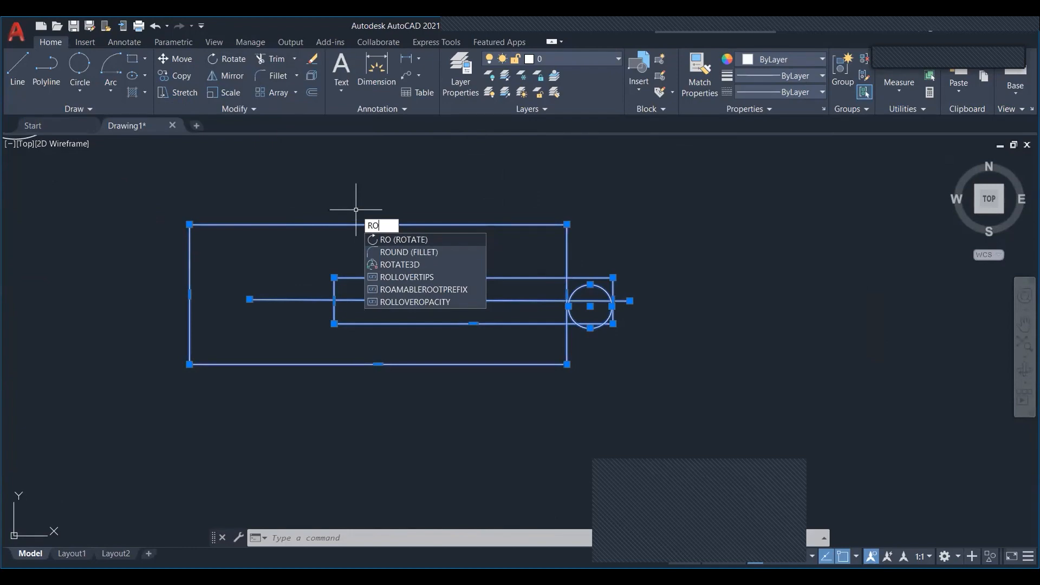
key("Return")
scroll(644, 307, "up", 5)
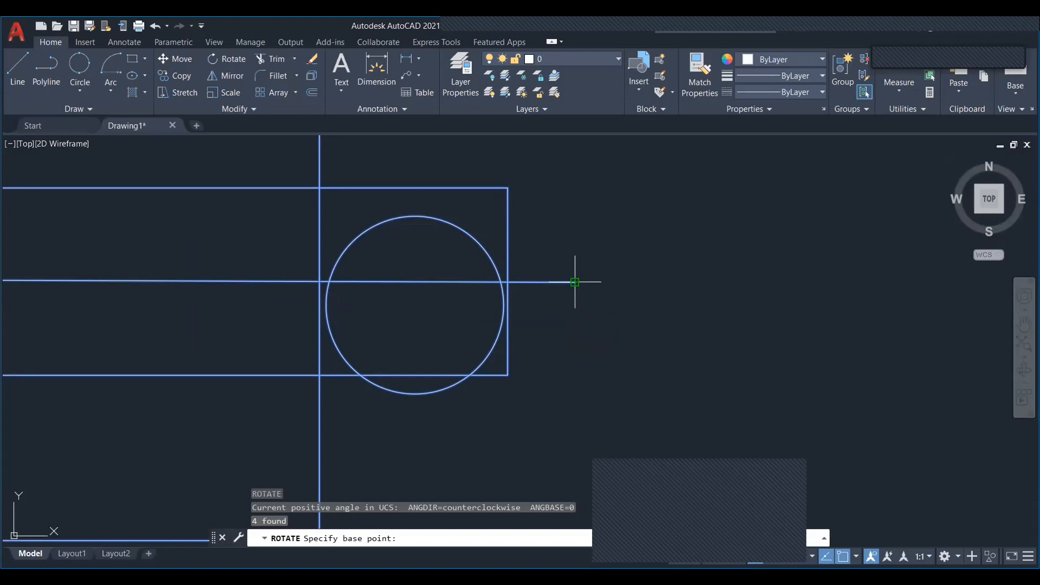
left_click(574, 282)
scroll(575, 282, "down", 5)
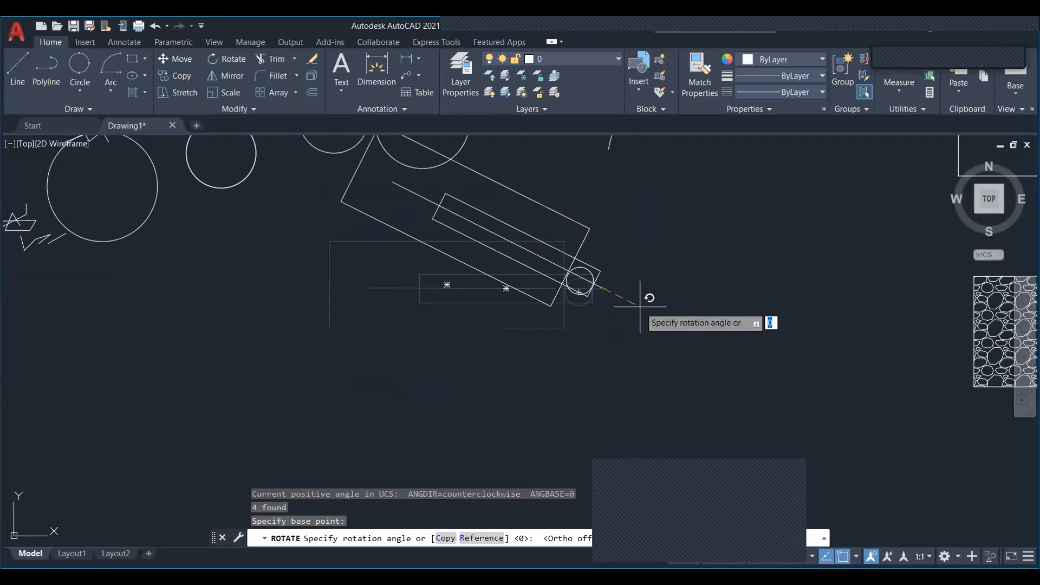
key("Escape")
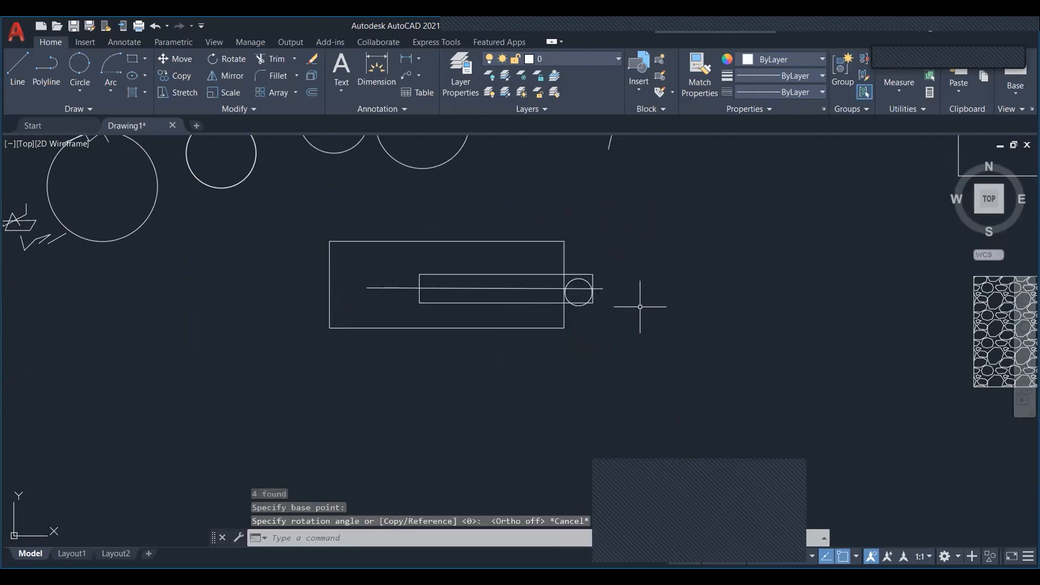
- Try to rotate the rectangles, line and circle about the line's right endpoint with the Reference option
left_click(691, 355)
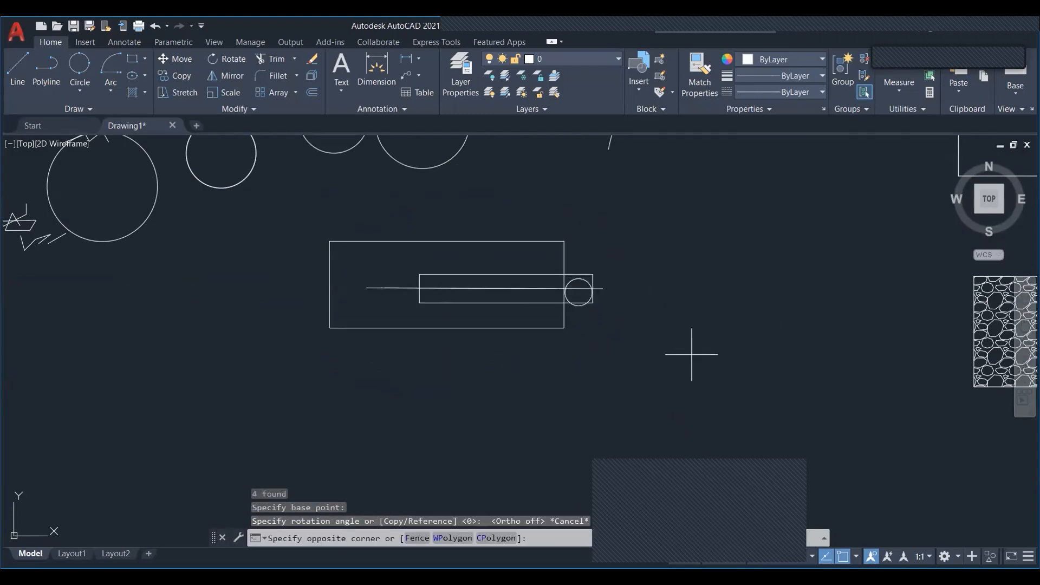
left_click(691, 355)
scroll(616, 293, "up", 4)
scroll(623, 290, "down", 2)
type("ro")
key("Return")
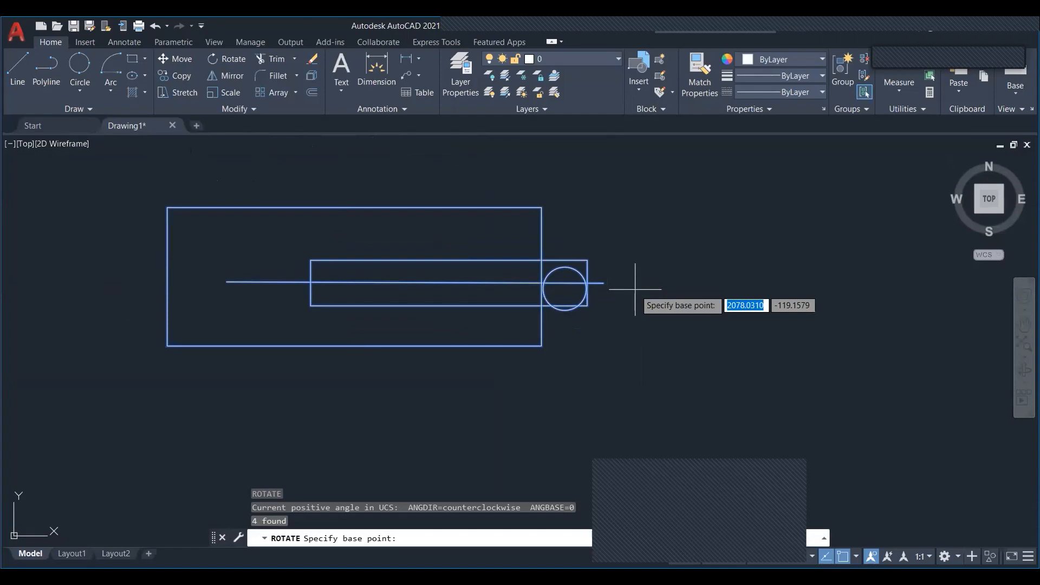
left_click(604, 283)
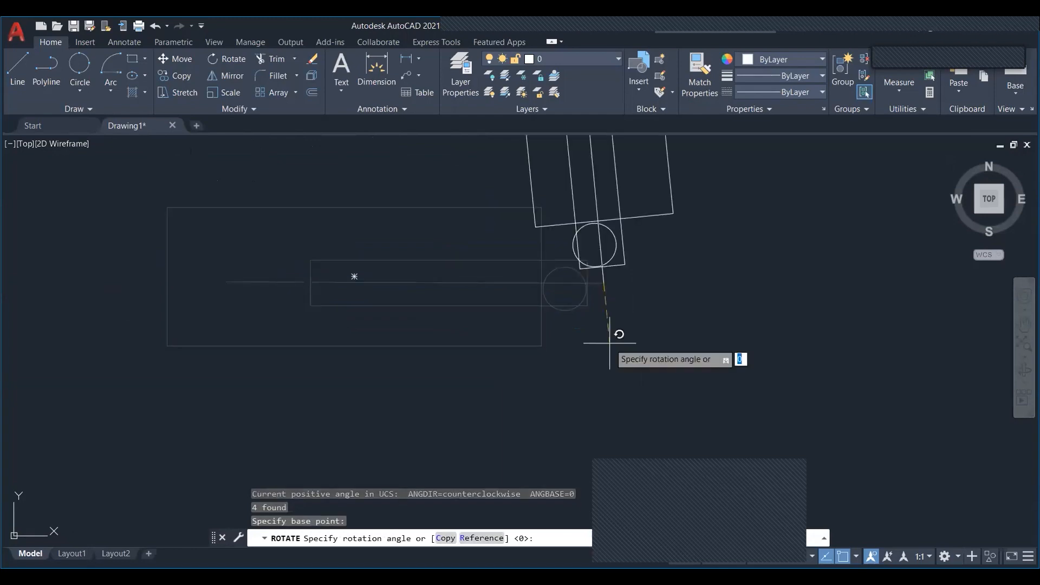
type("r")
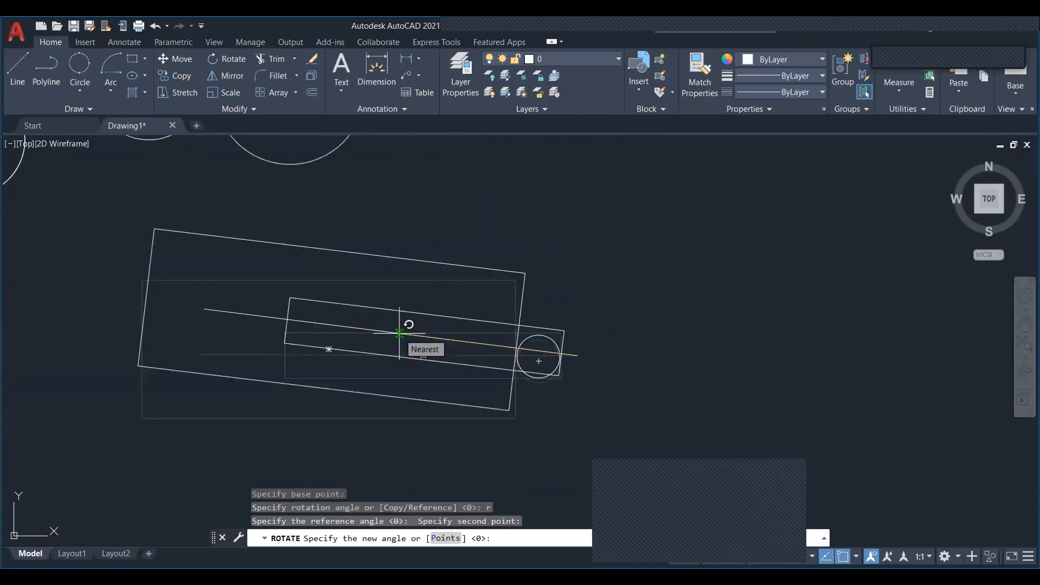
key("Escape")
scroll(645, 403, "down", 2)
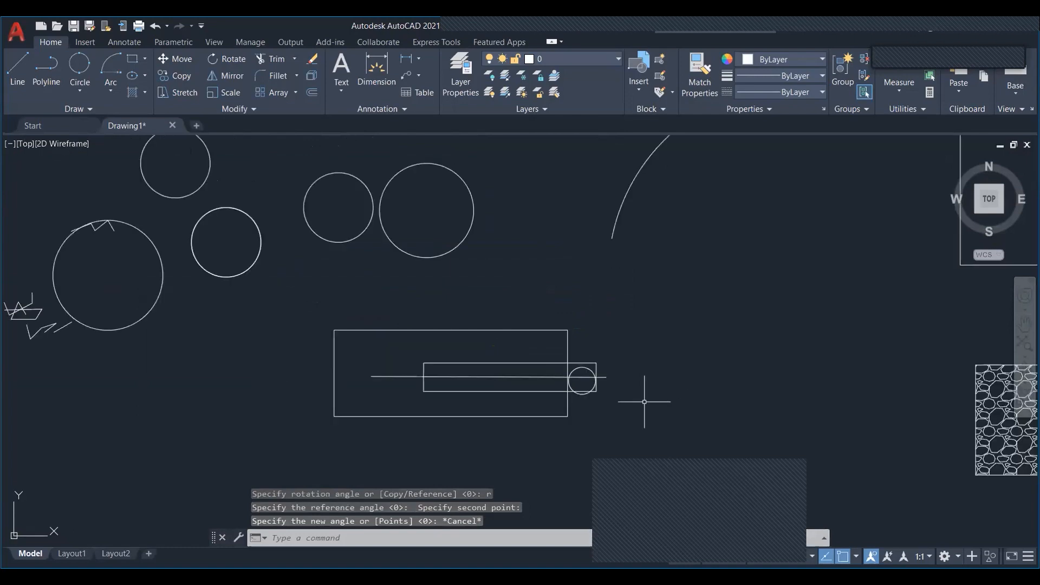
left_click(679, 430)
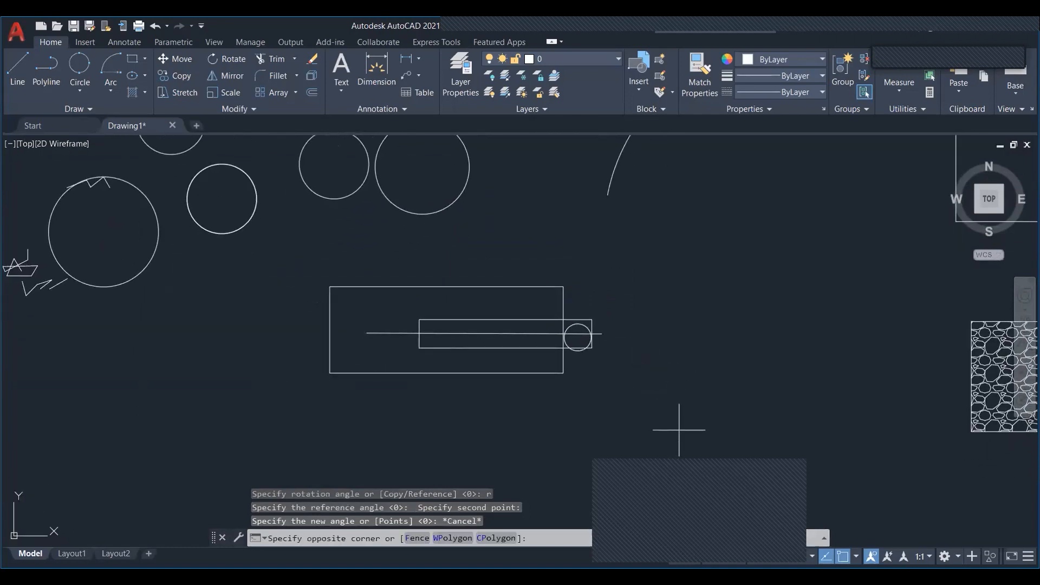
left_click(679, 430)
middle_click_drag(320, 319, 303, 395)
middle_click_drag(692, 269, 637, 334)
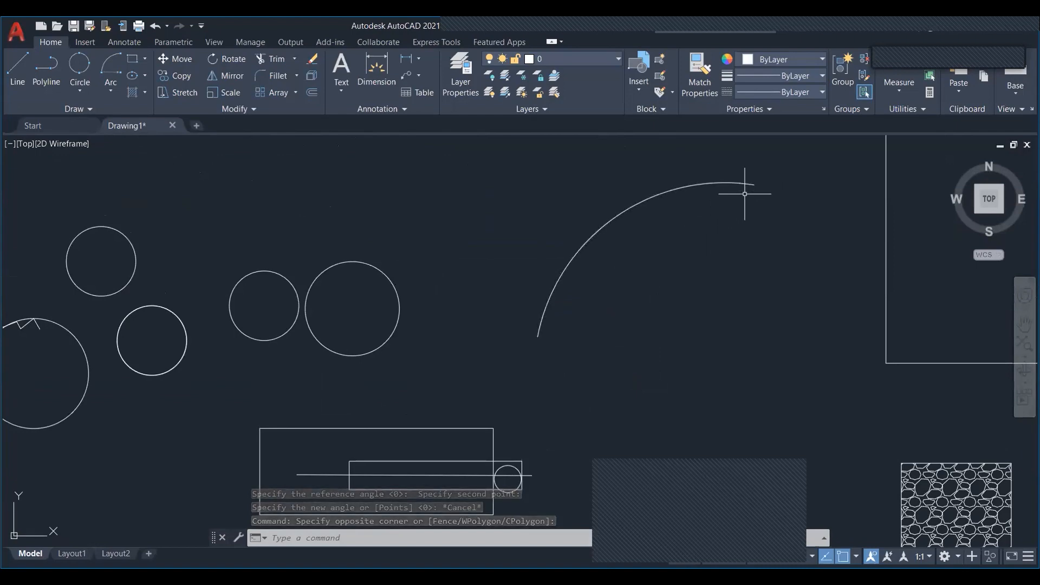
scroll(750, 185, "down", 3)
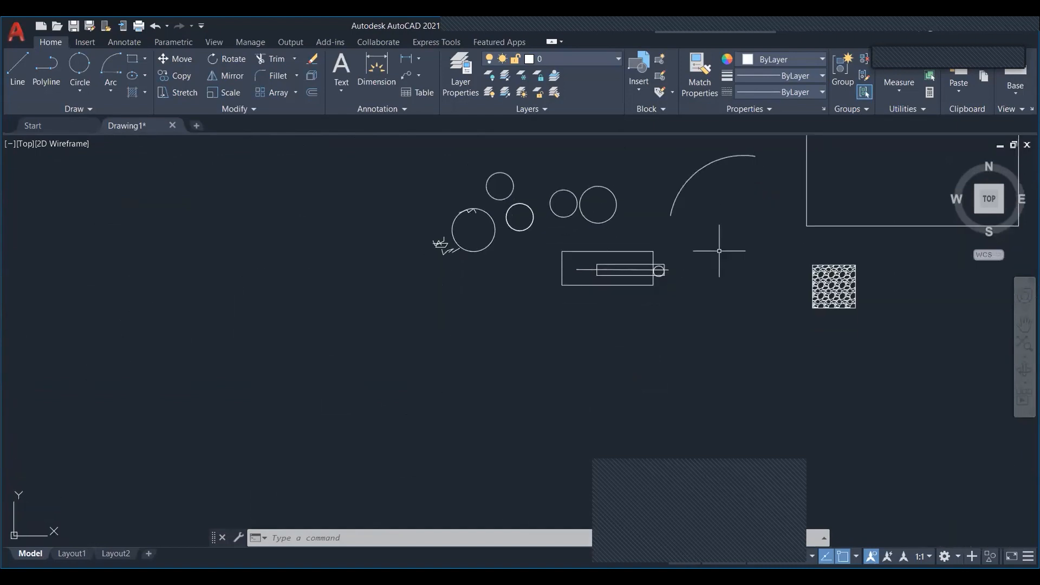
scroll(720, 254, "up", 4)
- Rotate the rectangles, line and circle by reference about the line's right endpoint, aligning the line with the upper right end of the arc
left_click(714, 368)
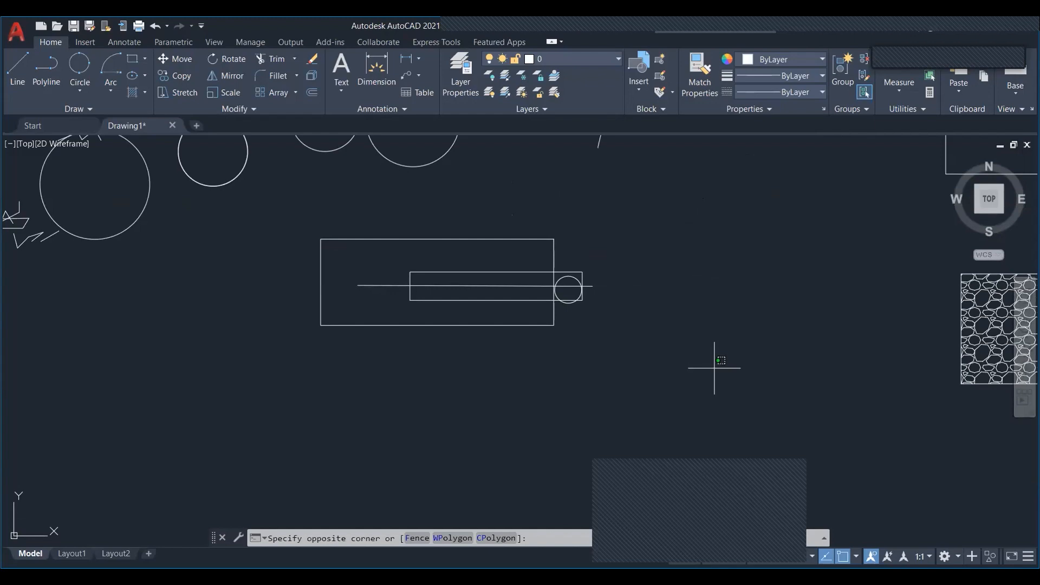
left_click(461, 217)
left_click(232, 59)
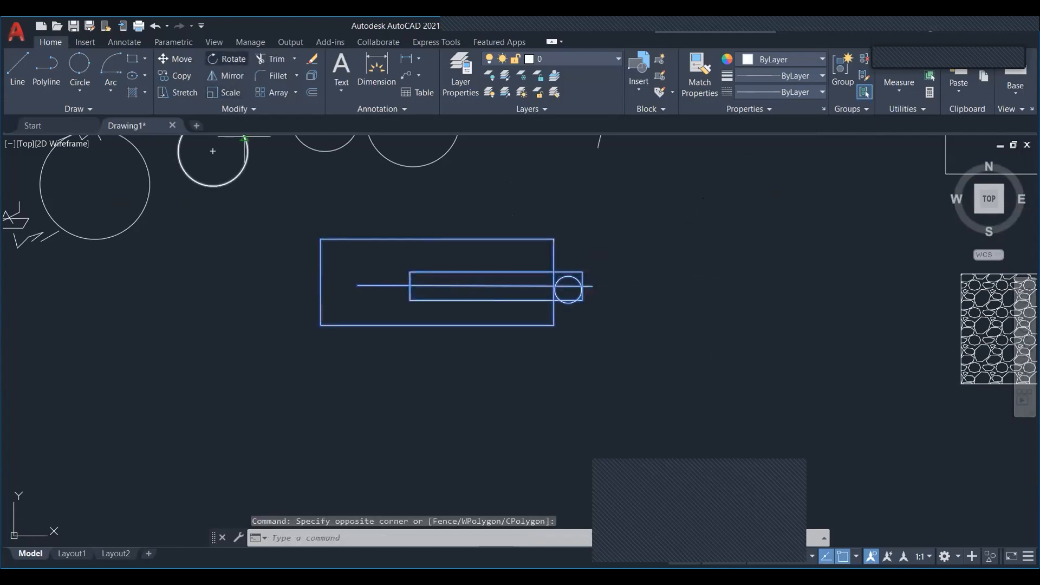
scroll(590, 302, "up", 4)
left_click(595, 261)
type("r")
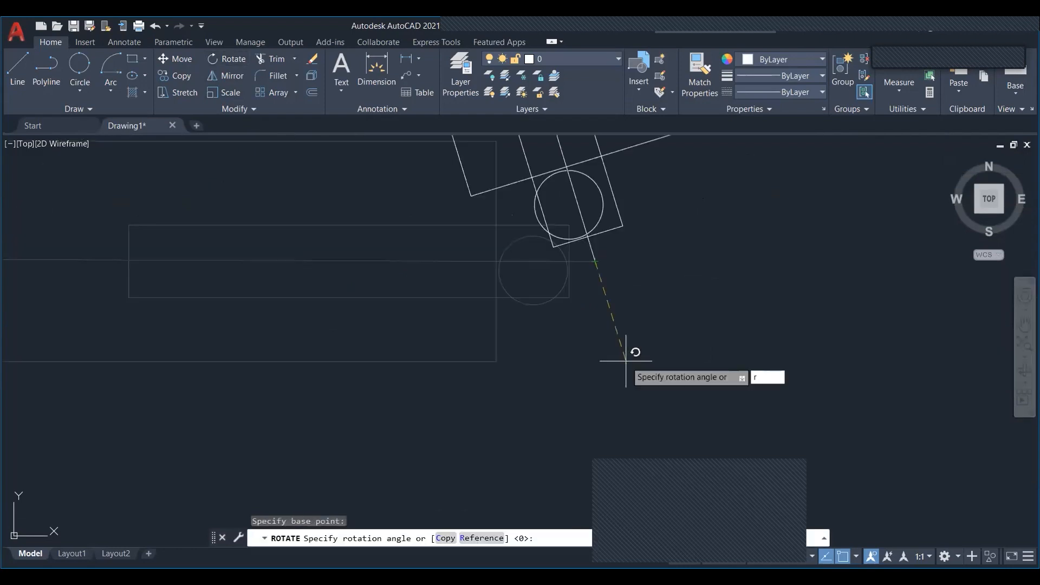
key("Return")
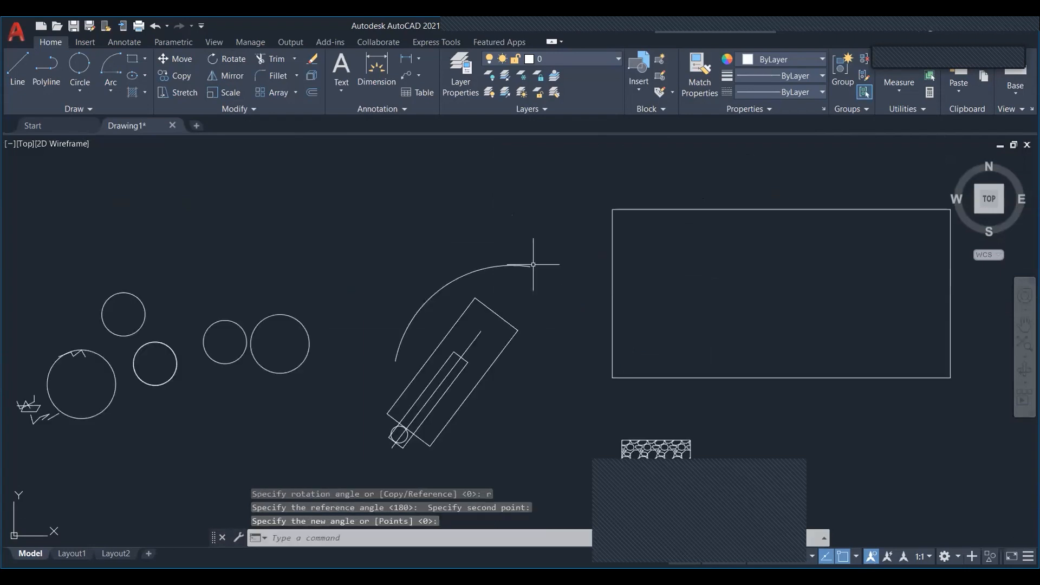
scroll(523, 276, "down", 4)
scroll(441, 251, "up", 4)
middle_click_drag(420, 282, 436, 264)
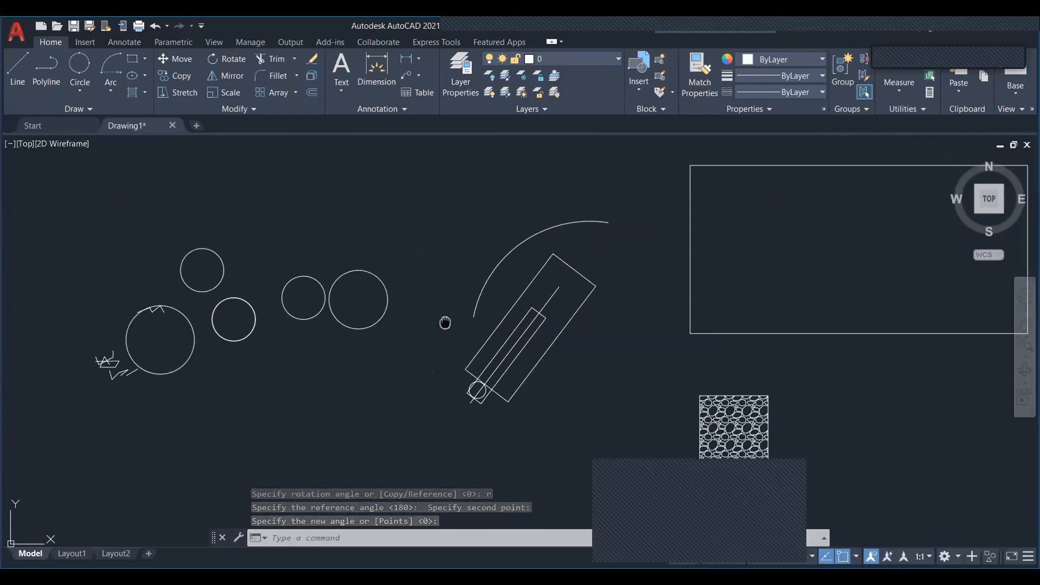